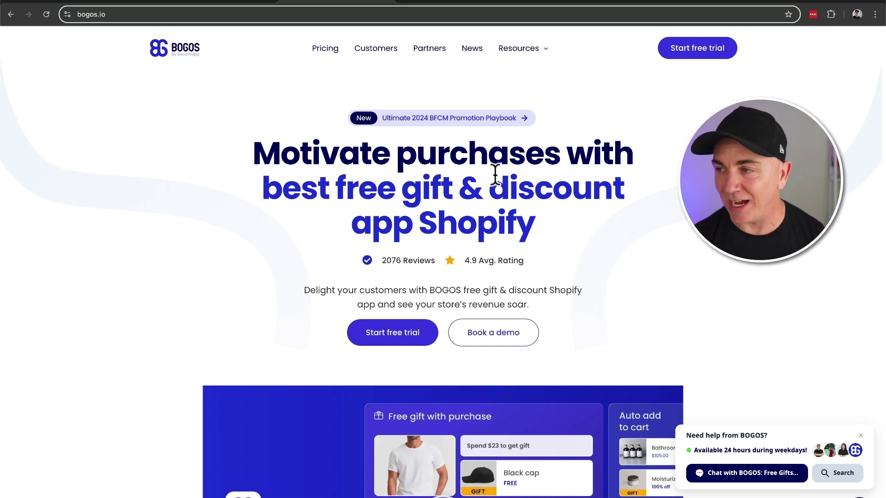
Install the BOGOS.io: Free Gift app on the store from its Shopify App Store listing and approve the app charge.
{"action": "left_click_drag", "start_coordinate": [465, 261], "coordinate": [478, 262]}
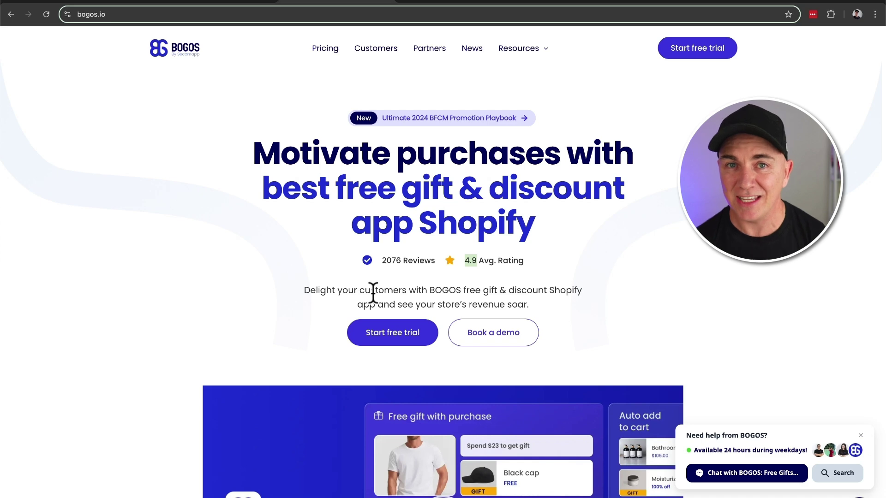
{"action": "left_click", "coordinate": [392, 345]}
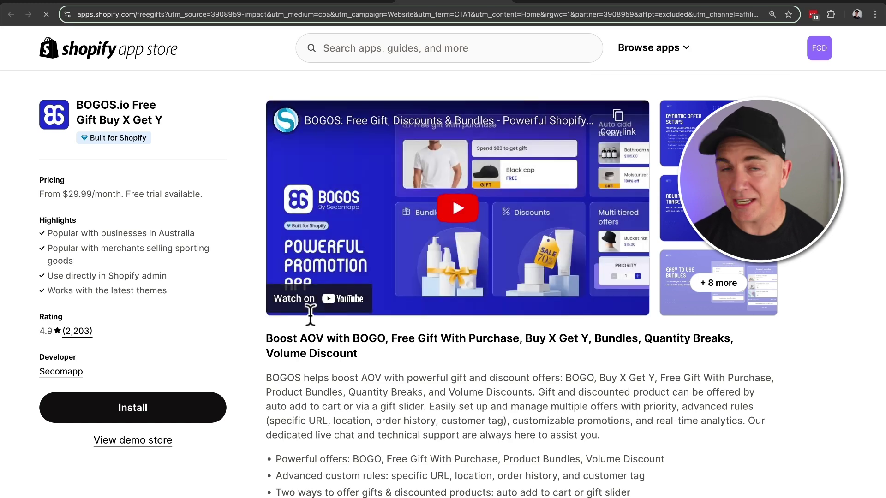
{"action": "left_click", "coordinate": [126, 408]}
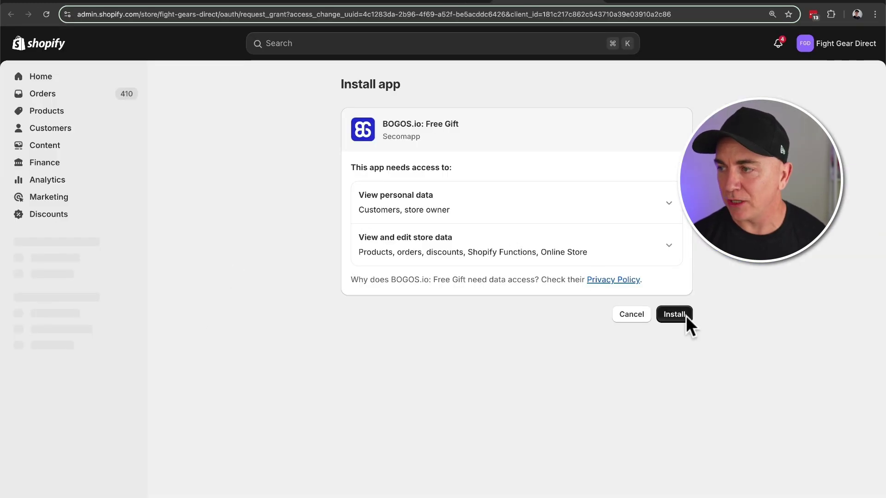
{"action": "left_click", "coordinate": [674, 314]}
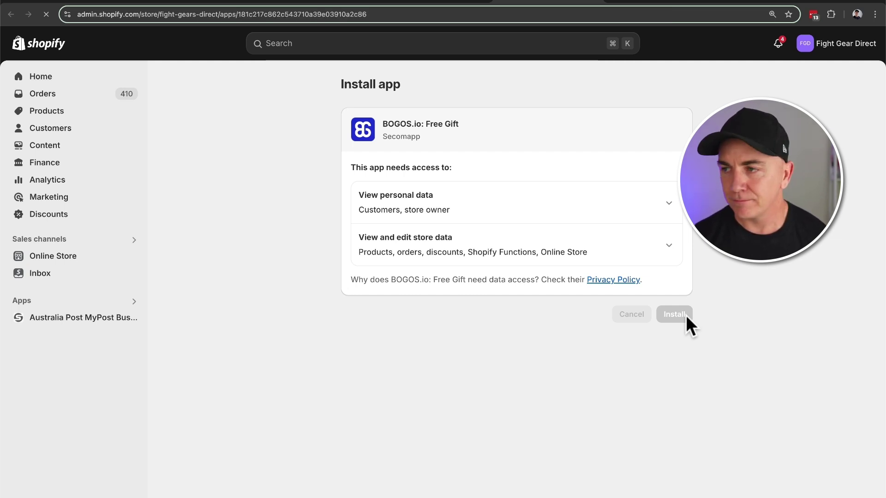
{"action": "left_click", "coordinate": [682, 321]}
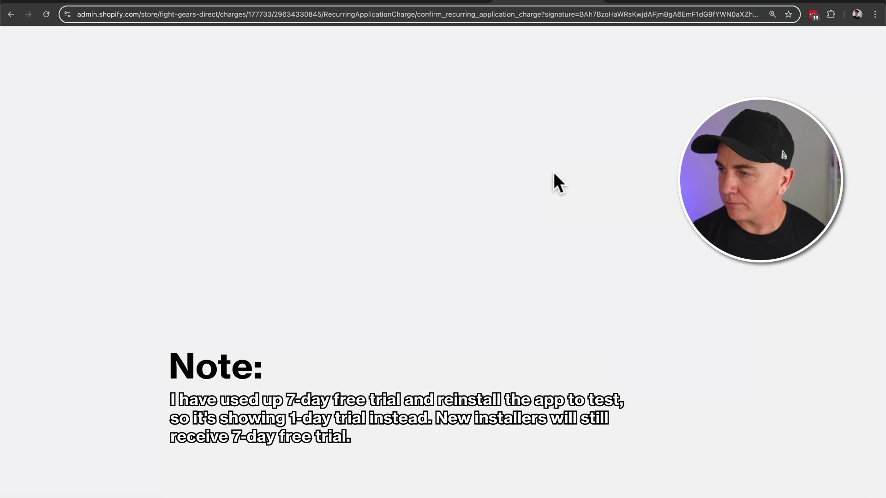
{"action": "left_click", "coordinate": [723, 298]}
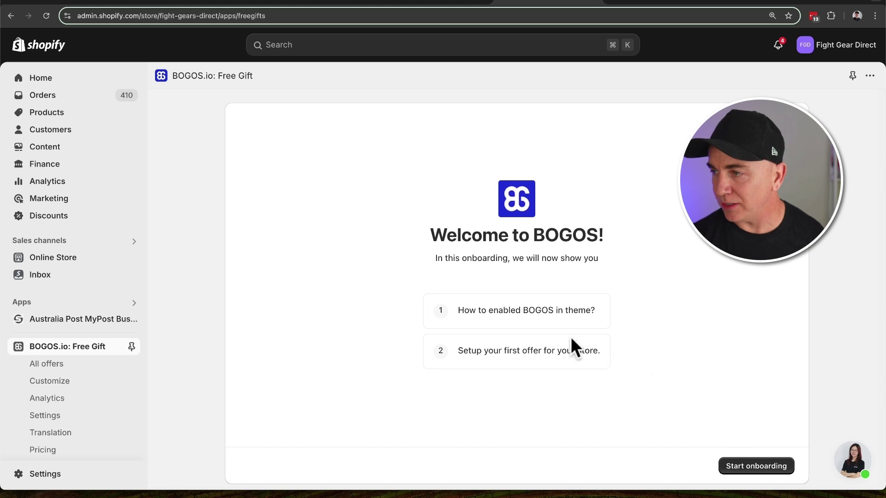
Start the BOGOS onboarding, activate the app embed in the live theme, and return to the onboarding.
{"action": "left_click", "coordinate": [755, 466]}
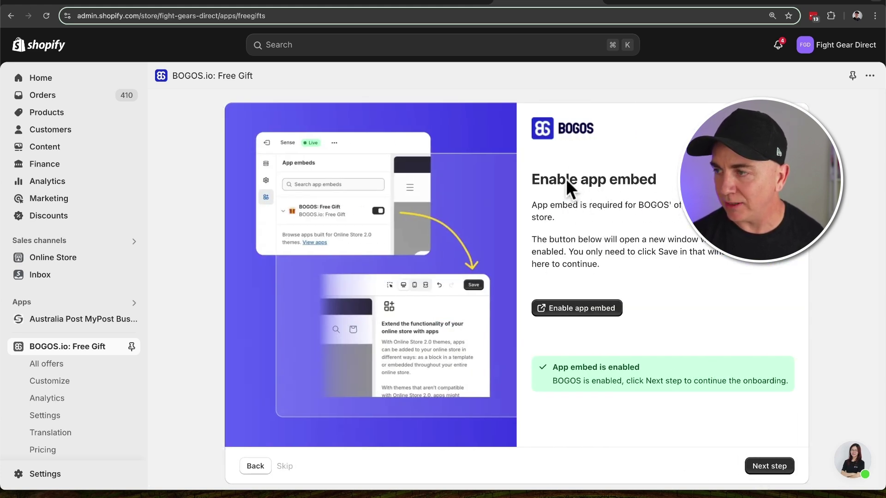
{"action": "left_click", "coordinate": [585, 308]}
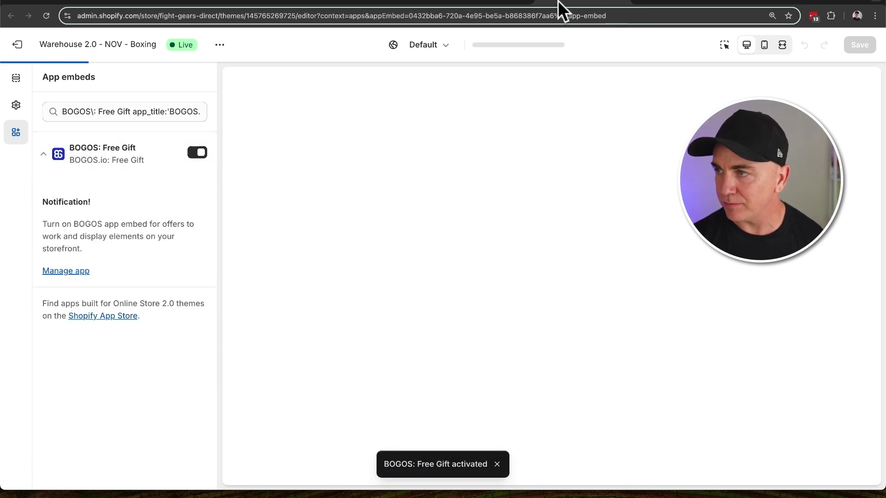
{"action": "left_click", "coordinate": [475, 4]}
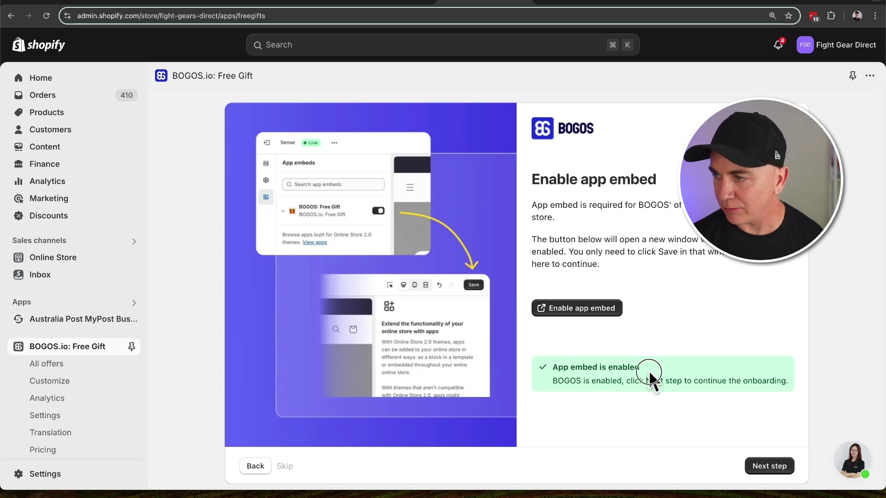
Continue the onboarding to the offer templates and start with the "Spend X amount to get gift(s)" template.
{"action": "left_click", "coordinate": [766, 468]}
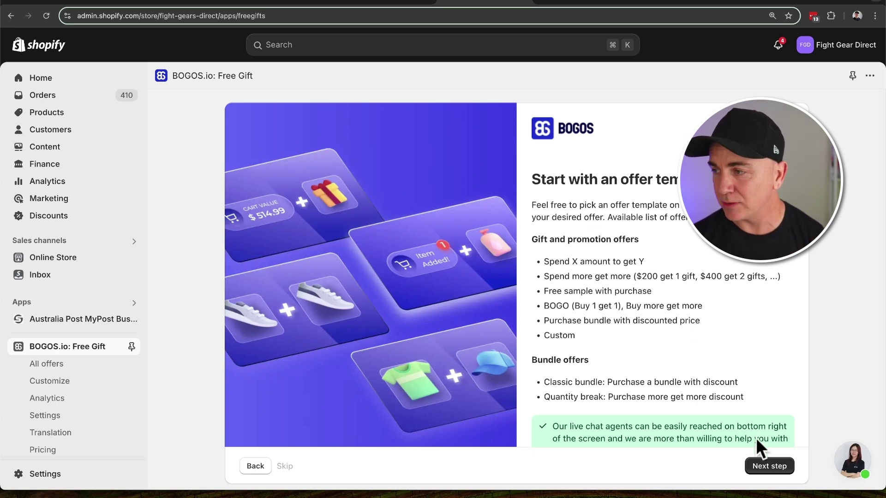
{"action": "left_click", "coordinate": [769, 466]}
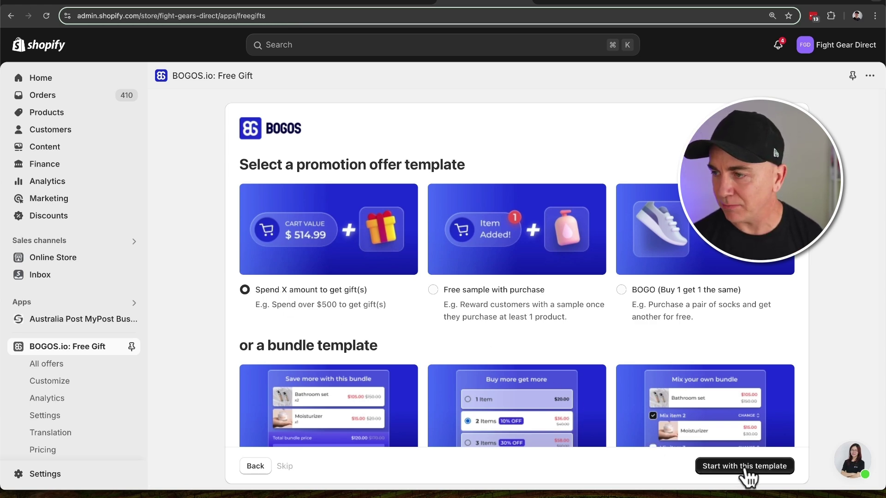
{"action": "left_click", "coordinate": [742, 471]}
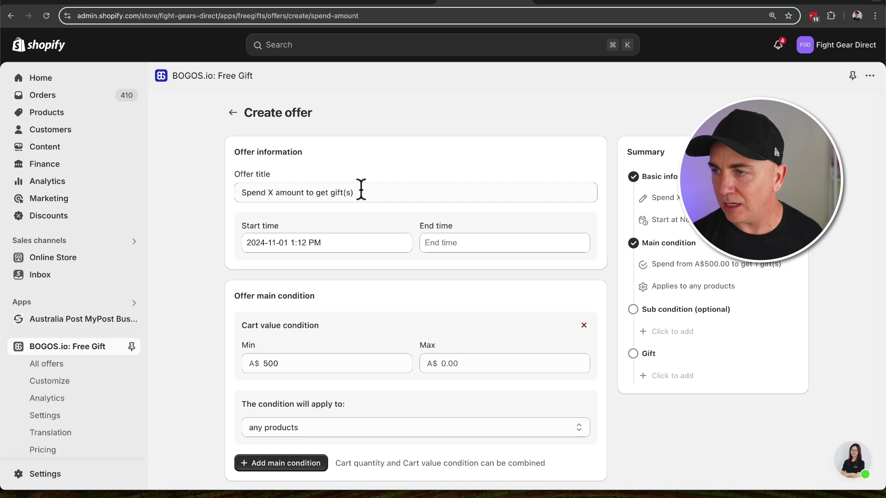
Replace the offer title with "Spend over $150 to get free boxing wraps".
{"action": "triple_click", "coordinate": [361, 190]}
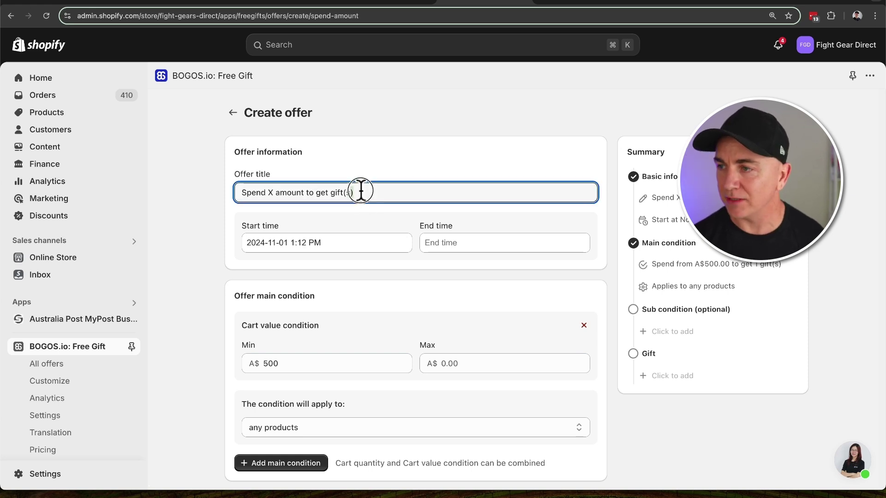
{"action": "type", "text": "Sp"}
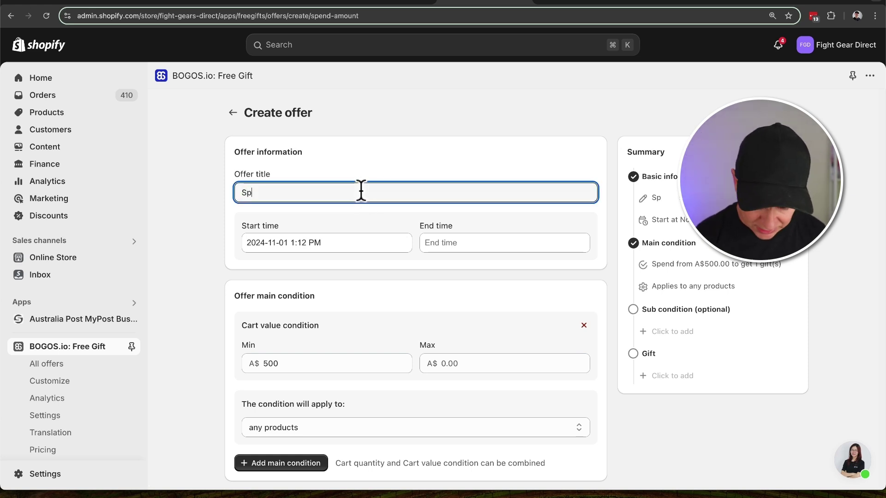
{"action": "type", "text": "end over $1"}
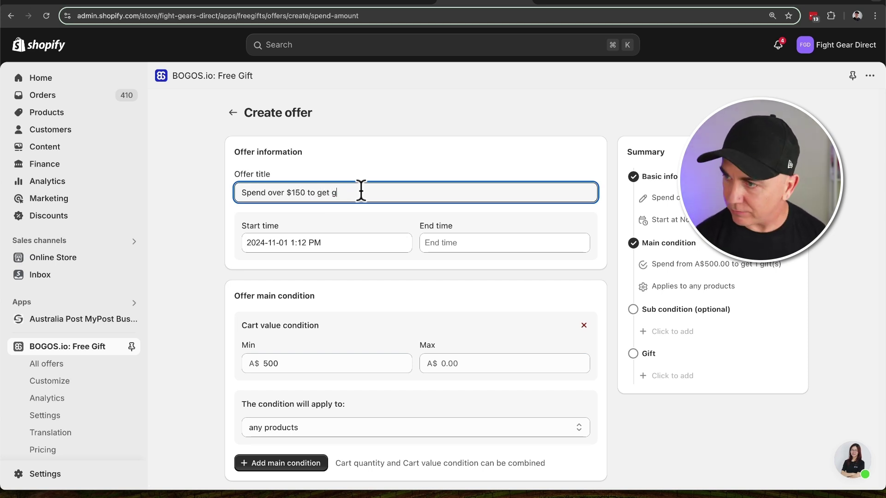
{"action": "type", "text": "50 to get free boxing wraps"}
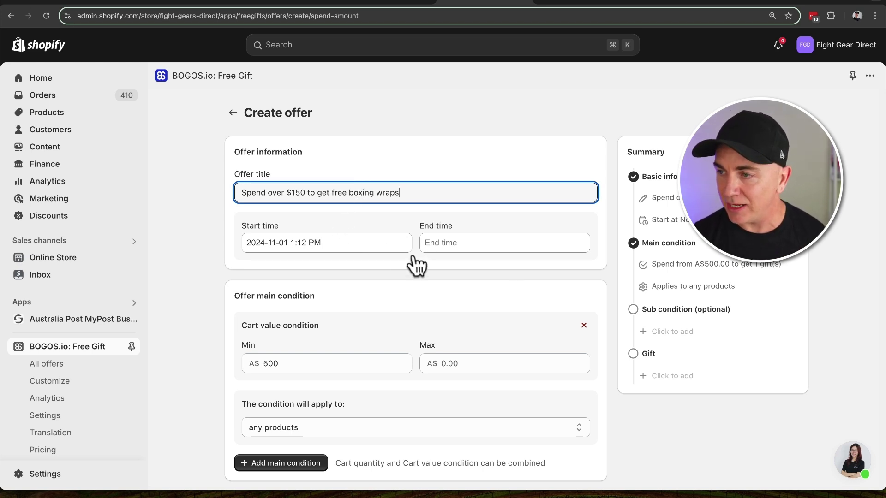
Set the minimum of the cart value condition to A$150.
{"action": "scroll", "coordinate": [416, 265], "scroll_direction": "down", "scroll_amount": 2}
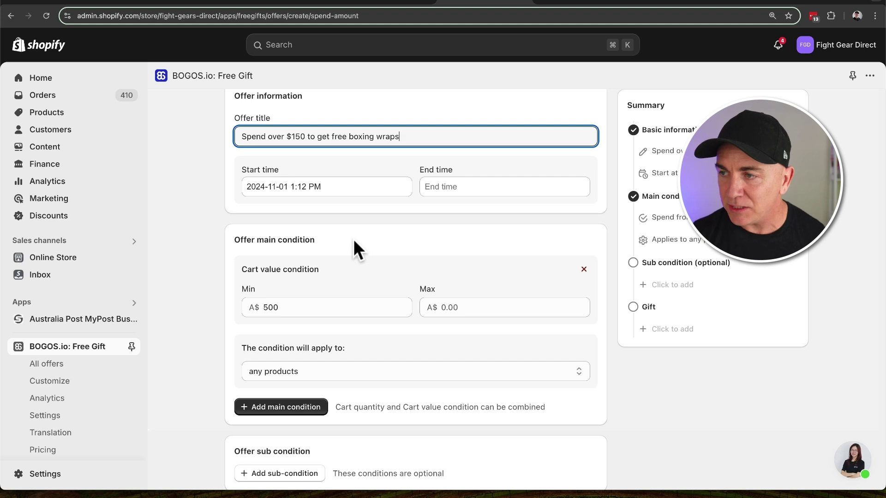
{"action": "scroll", "coordinate": [356, 247], "scroll_direction": "down", "scroll_amount": 2}
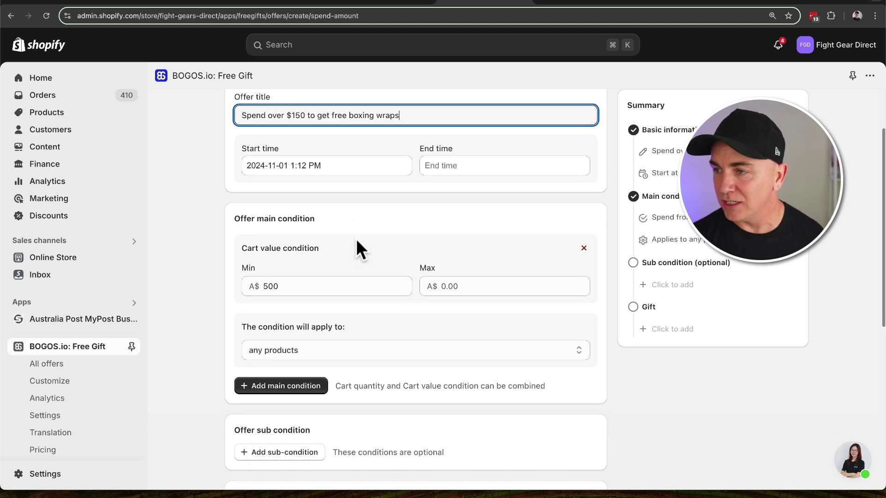
{"action": "scroll", "coordinate": [299, 267], "scroll_direction": "up", "scroll_amount": 3}
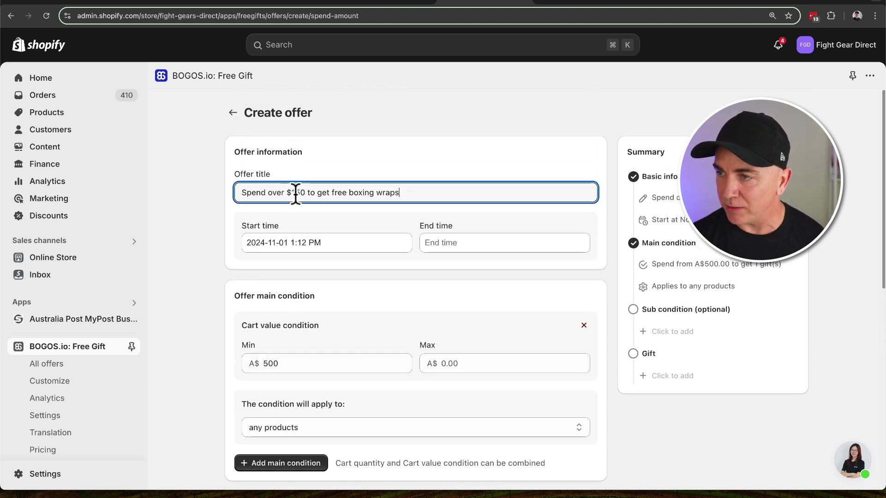
{"action": "scroll", "coordinate": [373, 327], "scroll_direction": "down", "scroll_amount": 1}
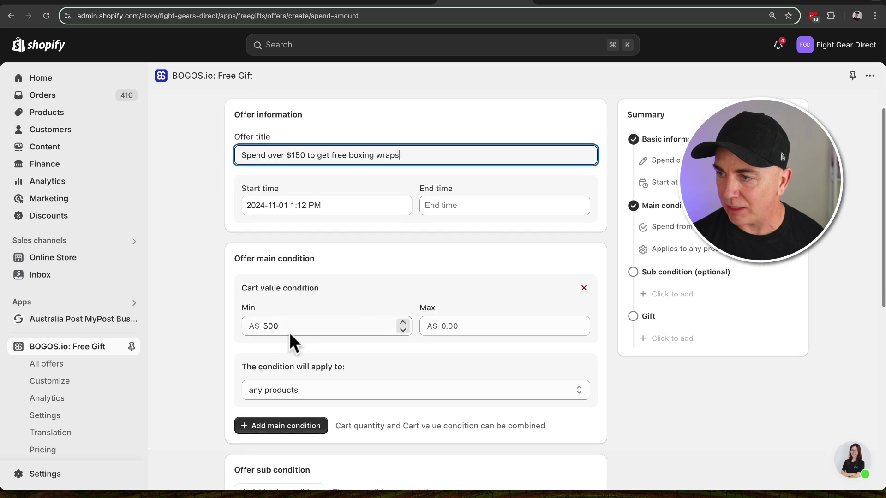
{"action": "left_click", "coordinate": [288, 326]}
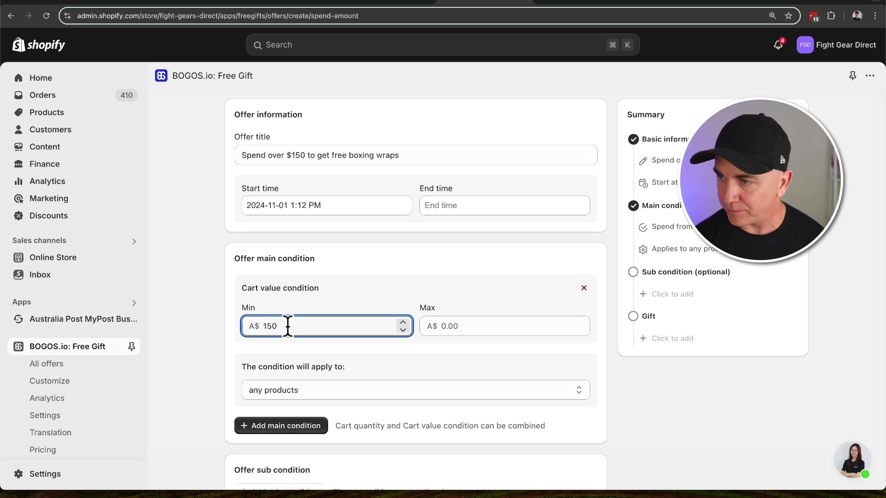
{"action": "left_click", "coordinate": [233, 295]}
Try applying the main condition to selected products, search the product list for "boxing gloves", and cancel the selection.
{"action": "scroll", "coordinate": [233, 299], "scroll_direction": "down", "scroll_amount": 1}
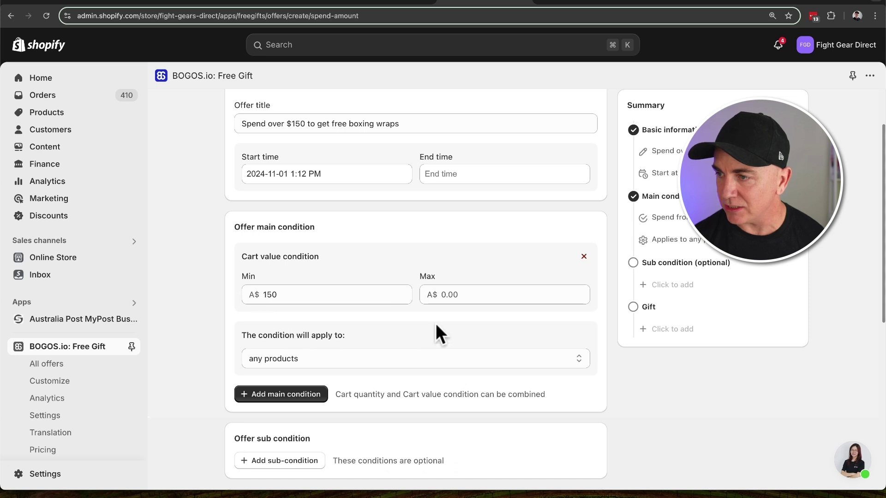
{"action": "scroll", "coordinate": [392, 339], "scroll_direction": "down", "scroll_amount": 1}
{"action": "left_click", "coordinate": [344, 340]}
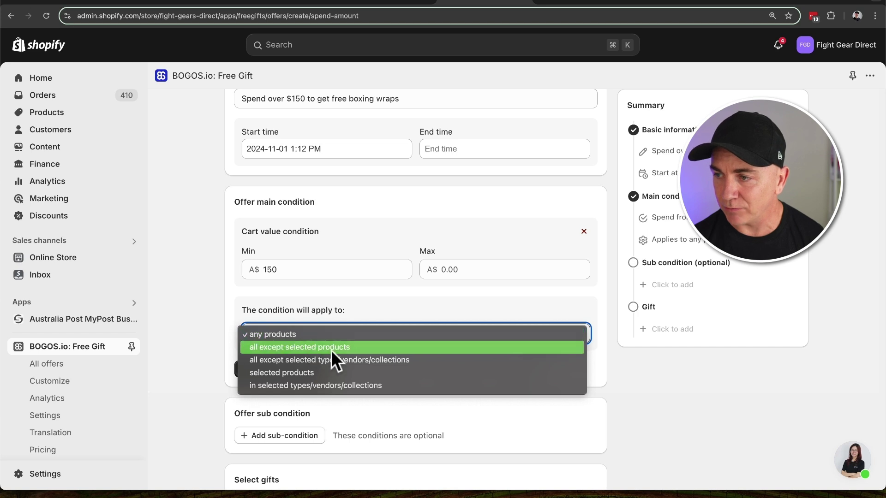
{"action": "left_click", "coordinate": [366, 374]}
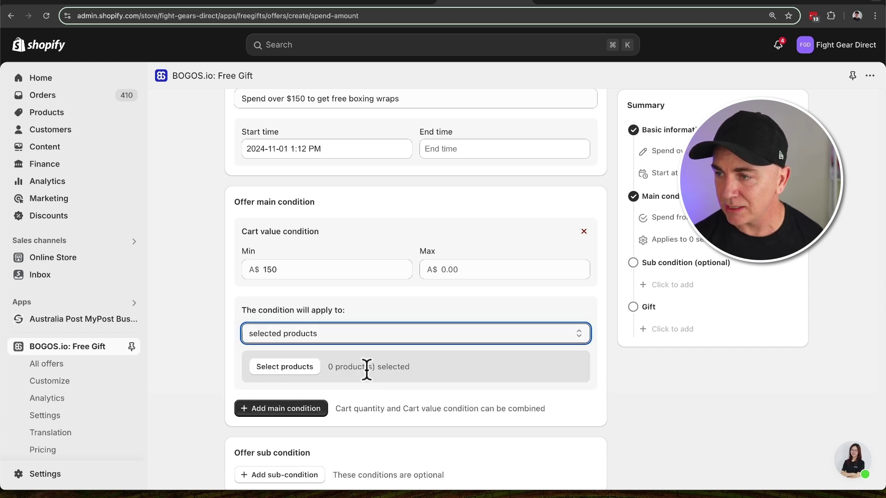
{"action": "left_click", "coordinate": [298, 372]}
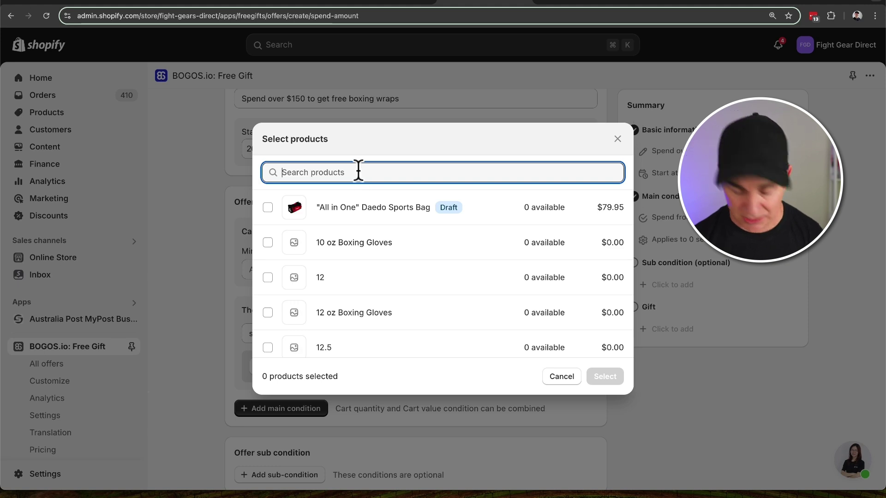
{"action": "type", "text": "b"}
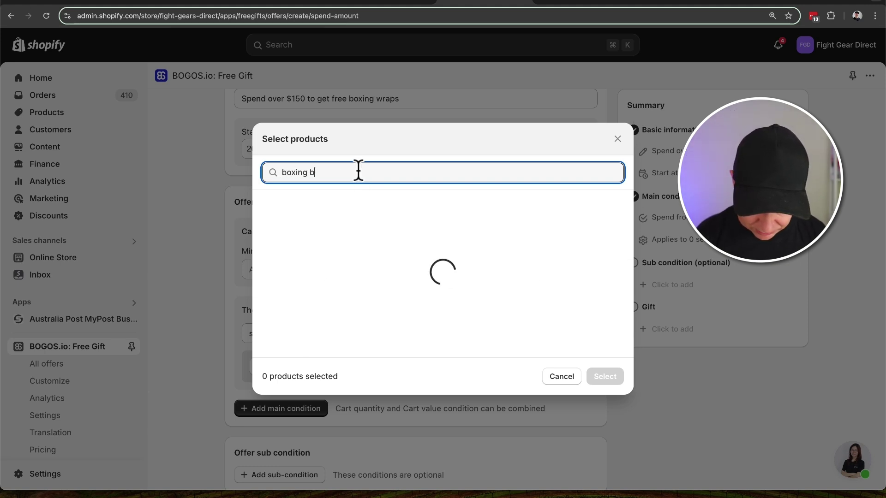
{"action": "key", "text": "BackSpace"}
{"action": "type", "text": "gloves"}
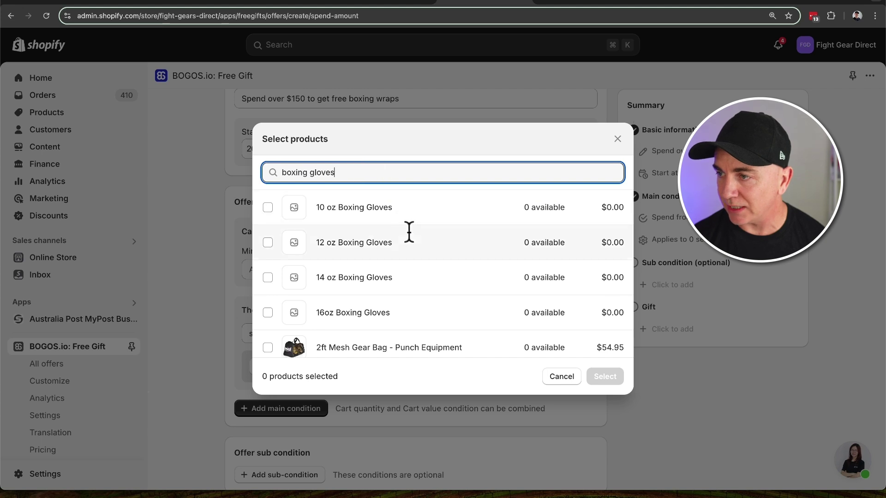
{"action": "scroll", "coordinate": [429, 254], "scroll_direction": "down", "scroll_amount": 2}
{"action": "scroll", "coordinate": [429, 253], "scroll_direction": "down", "scroll_amount": 4}
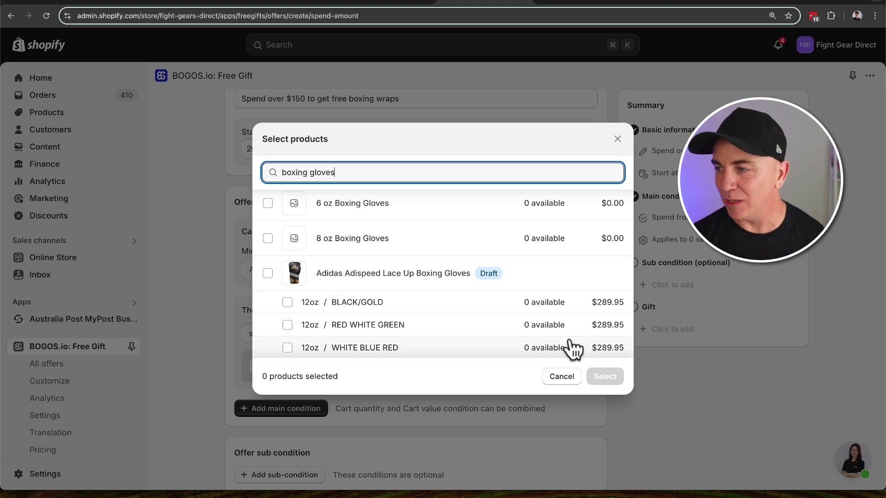
{"action": "left_click", "coordinate": [568, 375]}
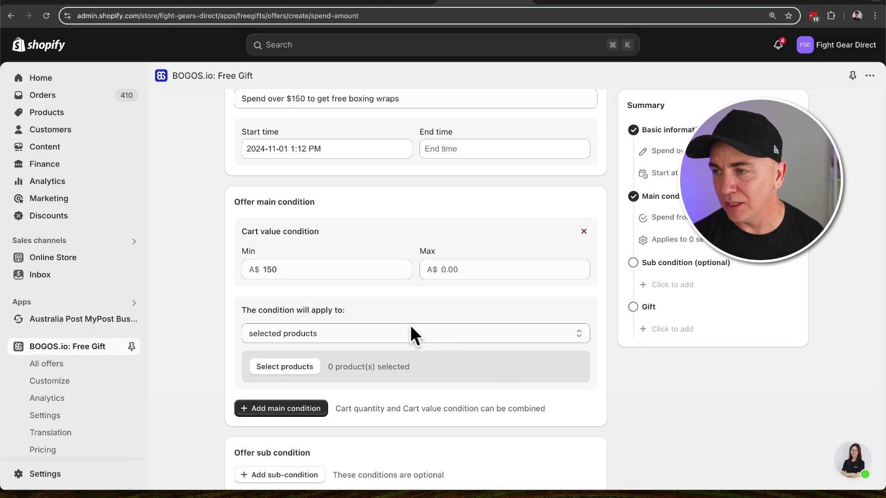
Apply the main condition to products in selected types/vendors/collections and choose the Boxing Gloves collection.
{"action": "left_click", "coordinate": [326, 340]}
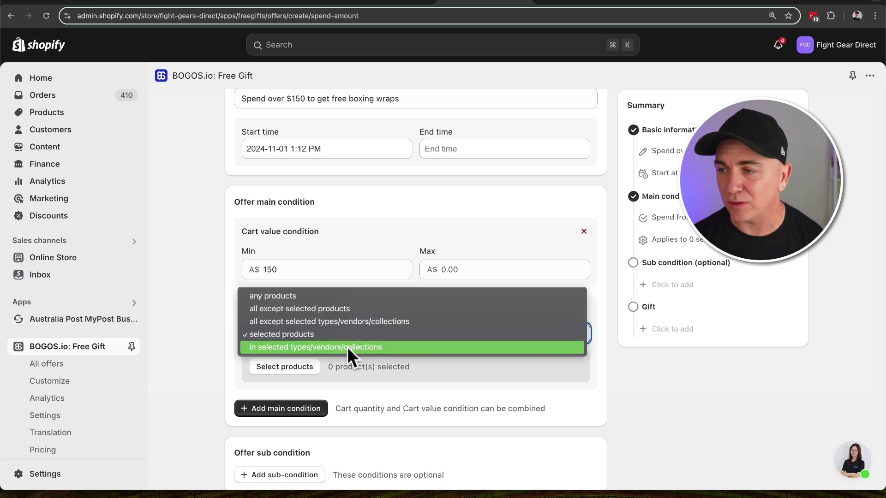
{"action": "left_click", "coordinate": [348, 348]}
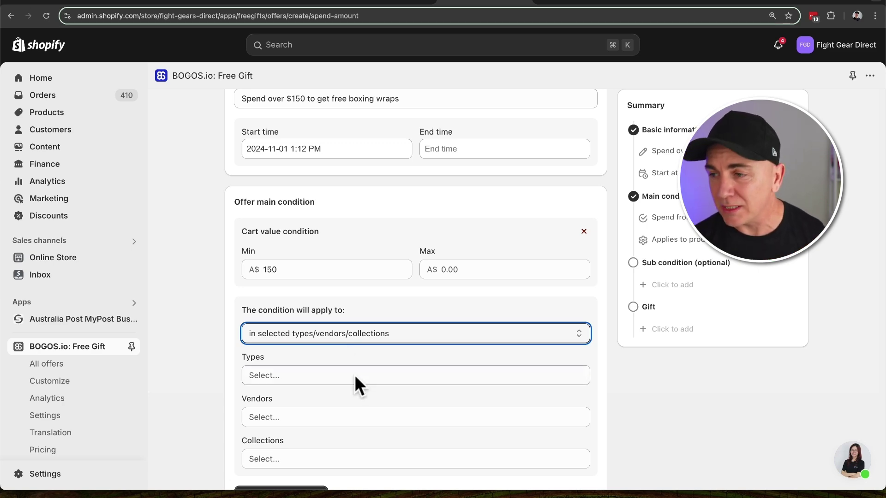
{"action": "scroll", "coordinate": [355, 381], "scroll_direction": "down", "scroll_amount": 2}
{"action": "left_click", "coordinate": [321, 405]}
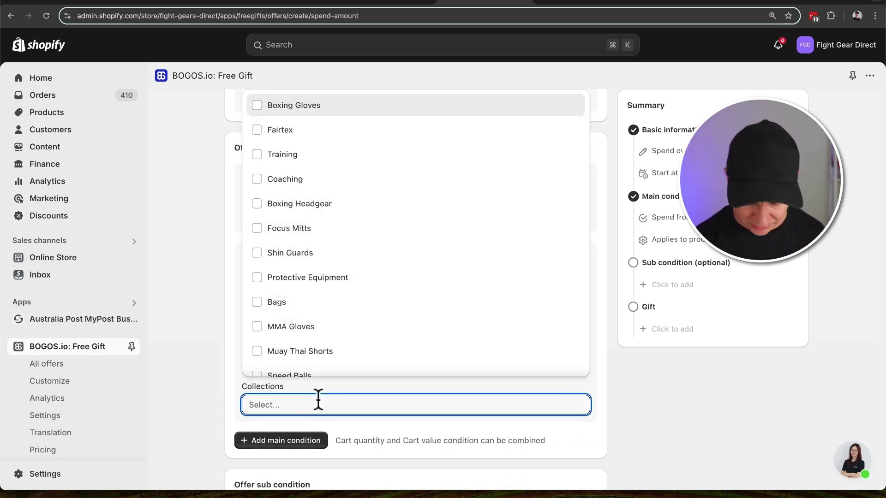
{"action": "type", "text": "boxing gloves"}
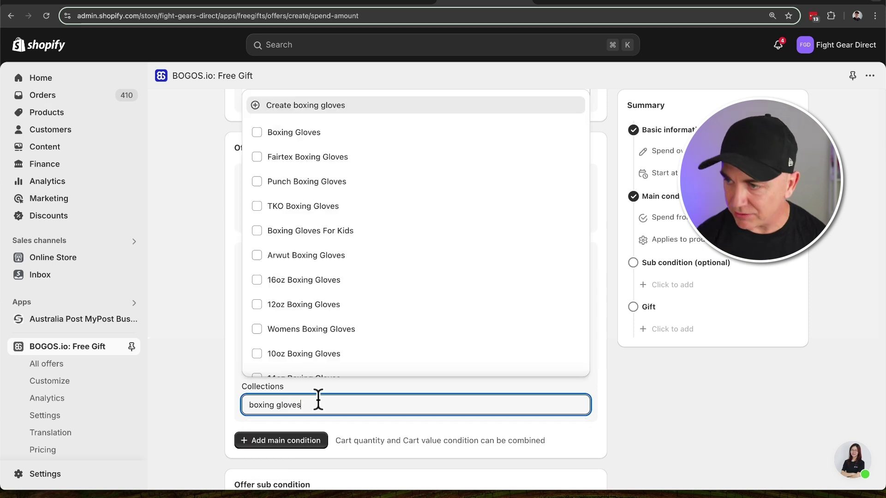
{"action": "left_click", "coordinate": [257, 133]}
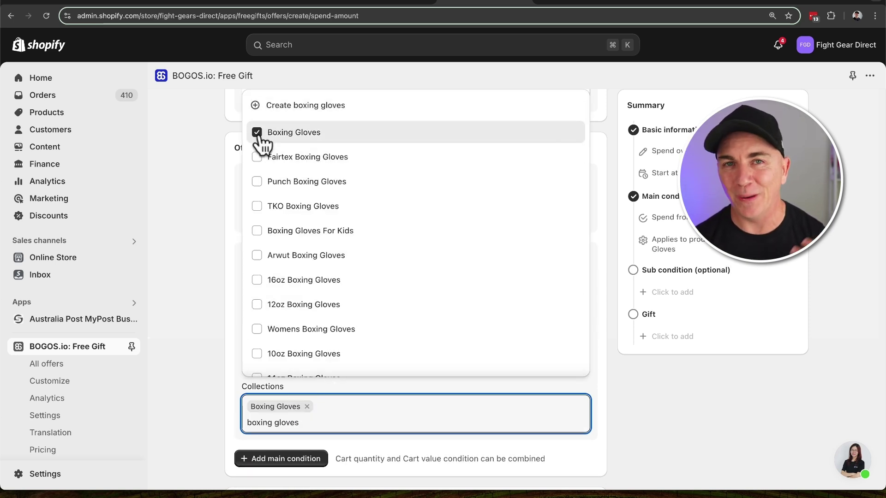
{"action": "left_click", "coordinate": [191, 167]}
{"action": "scroll", "coordinate": [190, 185], "scroll_direction": "up", "scroll_amount": 3}
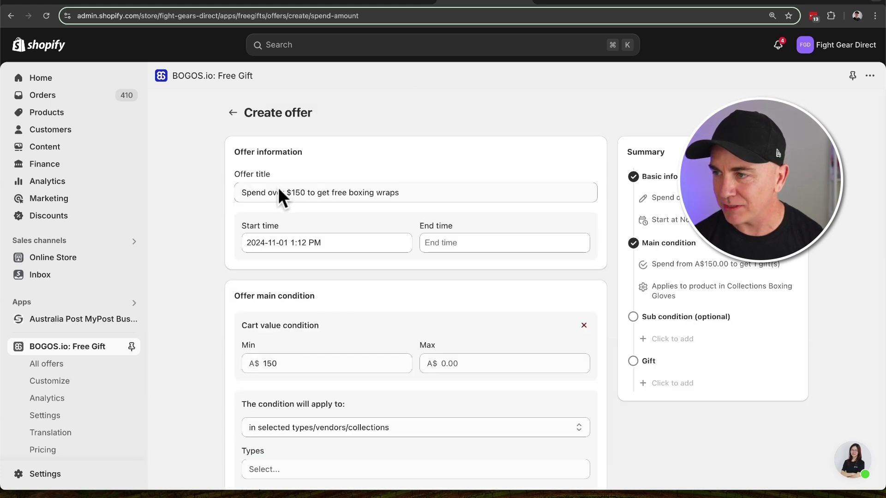
Extend the offer title to "Spend over $150 to get free boxing wraps with any boxing gloves".
{"action": "left_click", "coordinate": [419, 193]}
{"action": "type", "text": "wi"}
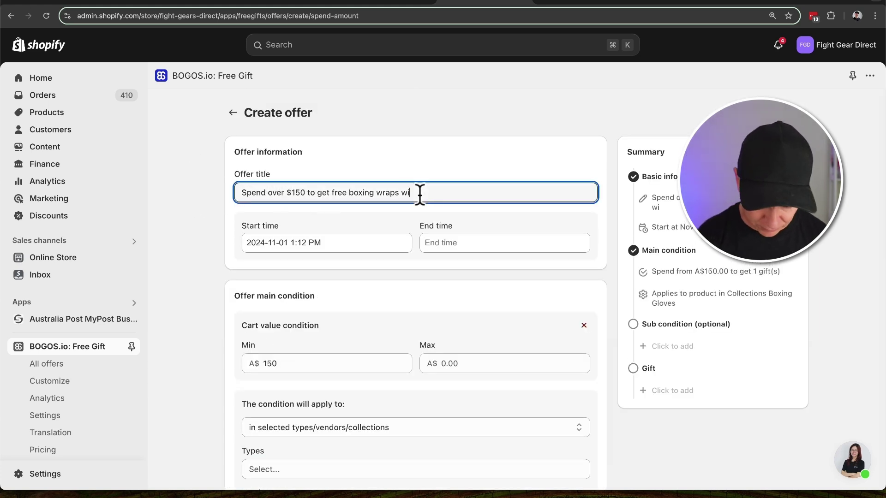
{"action": "type", "text": "th any boxing gloves"}
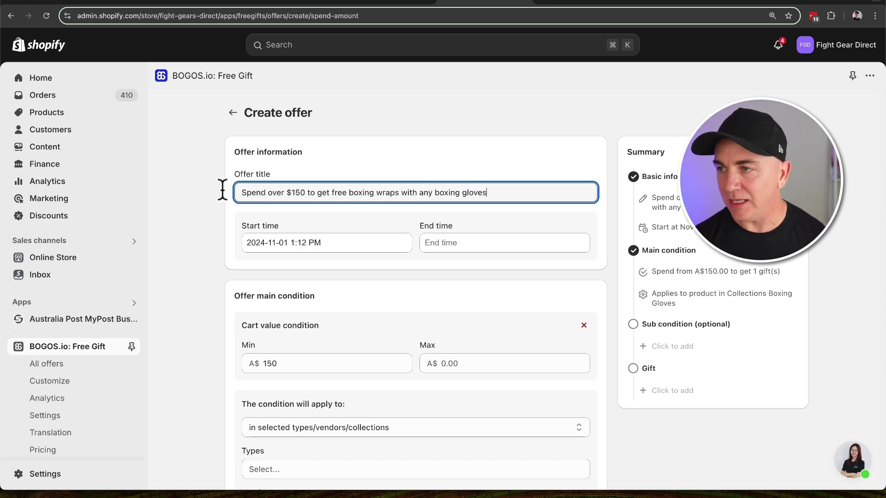
{"action": "left_click", "coordinate": [214, 193]}
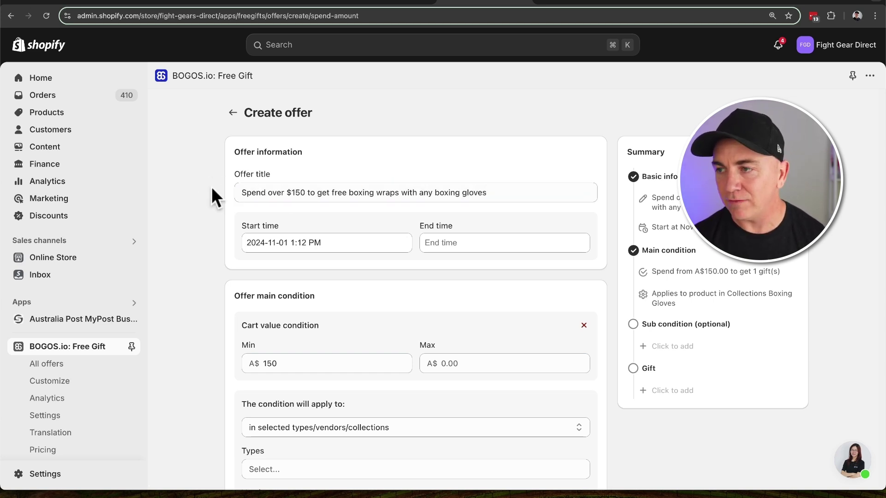
Look at the additional main condition options and close them without adding a condition.
{"action": "scroll", "coordinate": [213, 195], "scroll_direction": "down", "scroll_amount": 3}
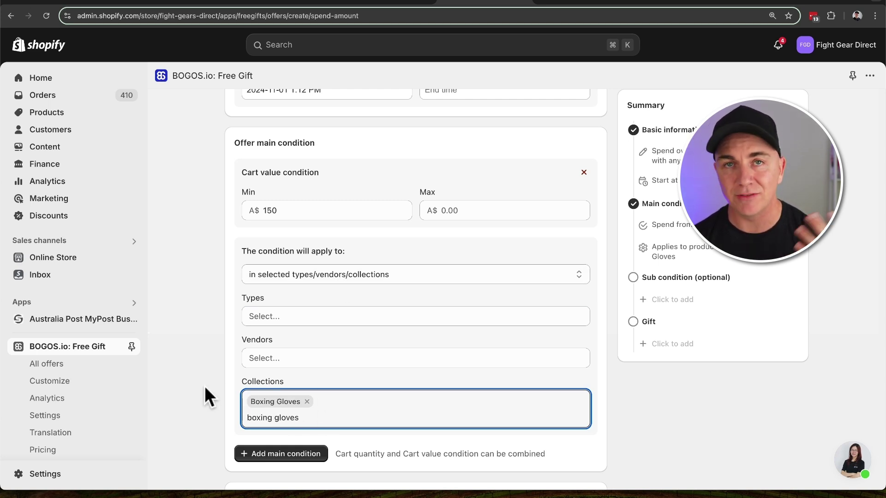
{"action": "scroll", "coordinate": [209, 367], "scroll_direction": "down", "scroll_amount": 2}
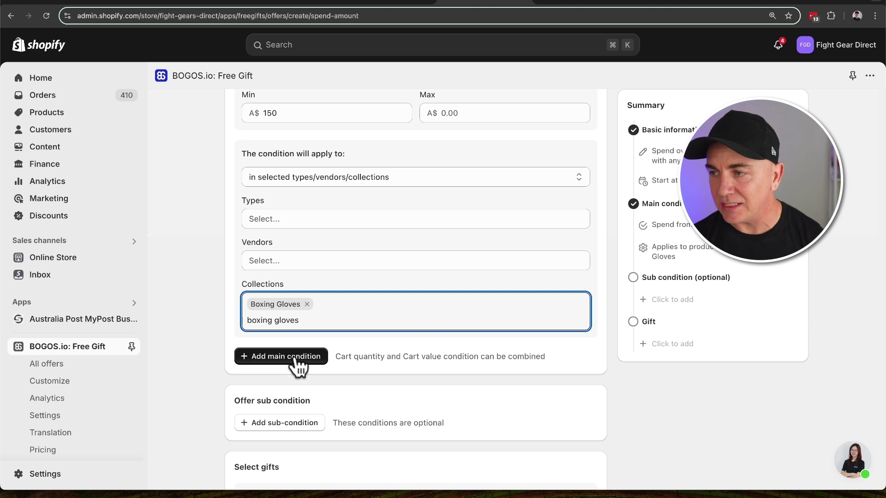
{"action": "left_click", "coordinate": [294, 359]}
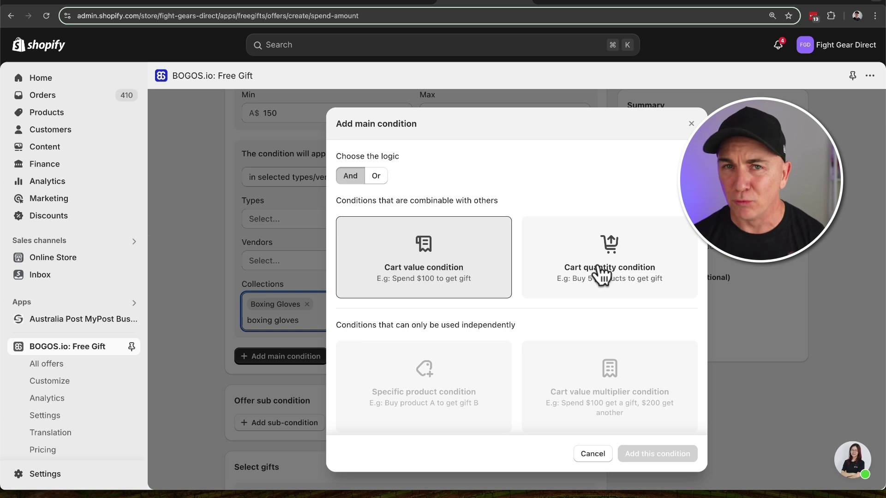
{"action": "left_click", "coordinate": [689, 125]}
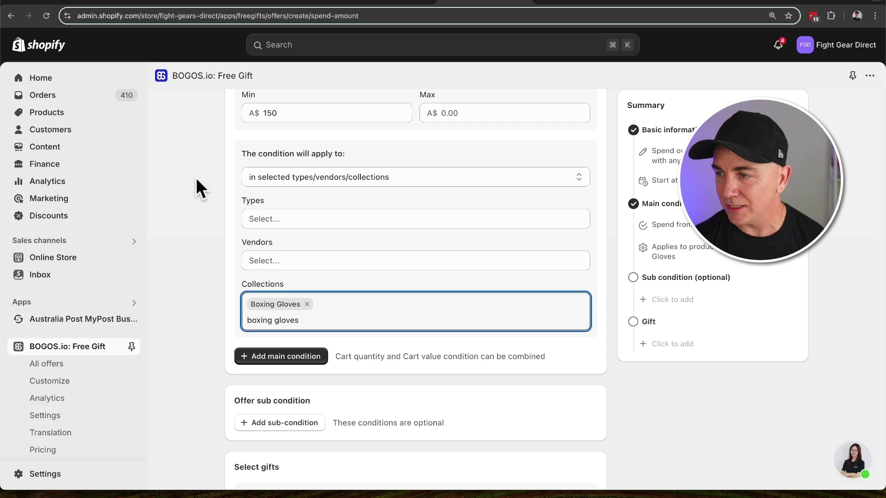
Review the optional sub-conditions, such as customer tags, location and mobile app channel, and close them without adding one.
{"action": "scroll", "coordinate": [190, 183], "scroll_direction": "down", "scroll_amount": 5}
{"action": "scroll", "coordinate": [186, 184], "scroll_direction": "up", "scroll_amount": 1}
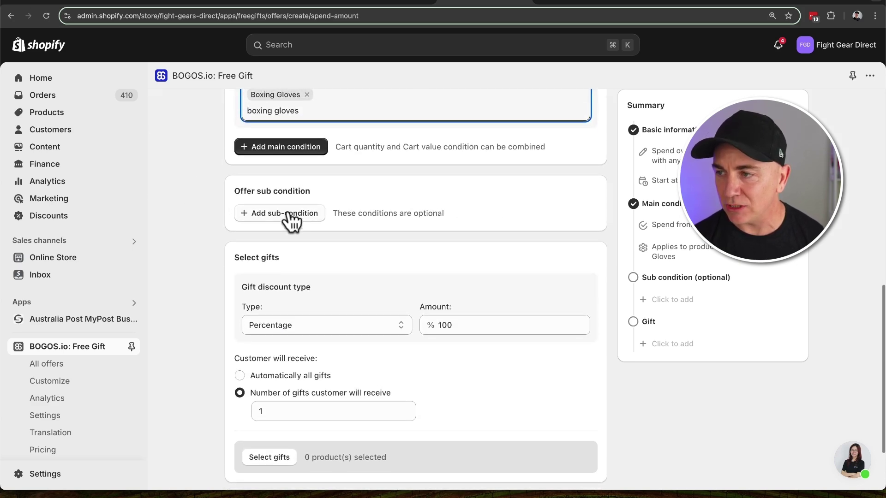
{"action": "left_click", "coordinate": [288, 217]}
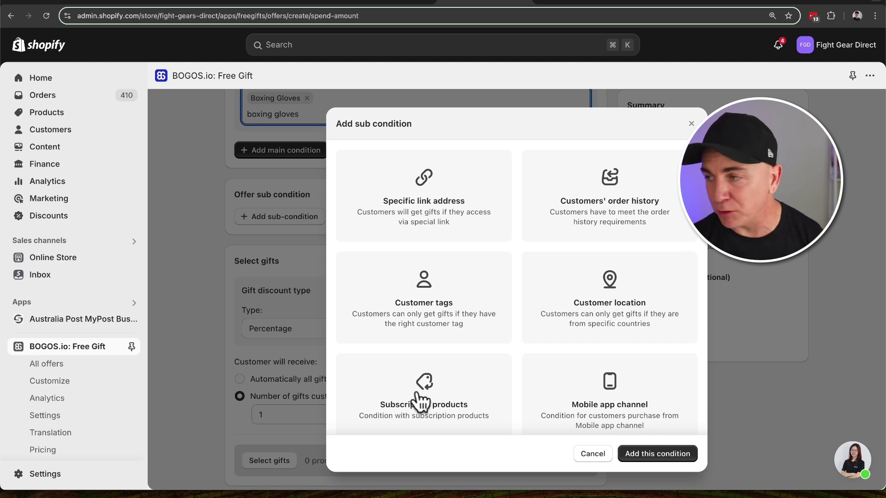
{"action": "scroll", "coordinate": [606, 406], "scroll_direction": "down", "scroll_amount": 1}
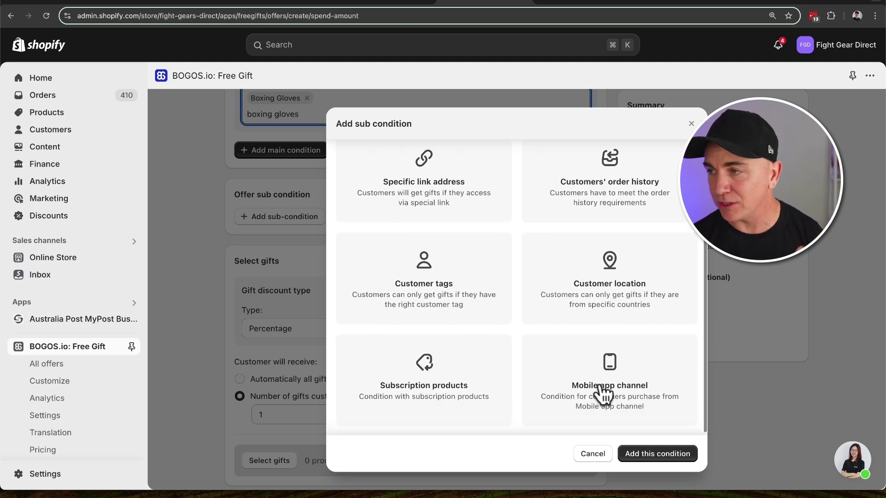
{"action": "left_click", "coordinate": [690, 124]}
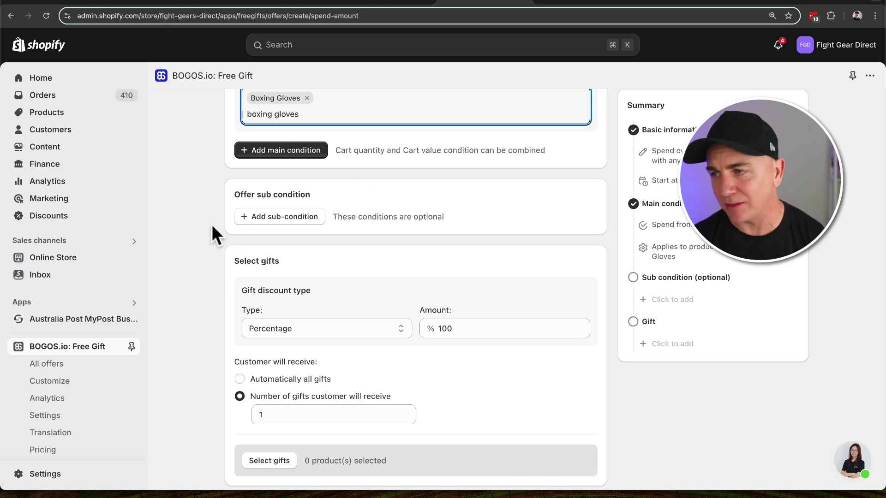
Check the available gift discount types and keep Percentage.
{"action": "scroll", "coordinate": [212, 223], "scroll_direction": "down", "scroll_amount": 3}
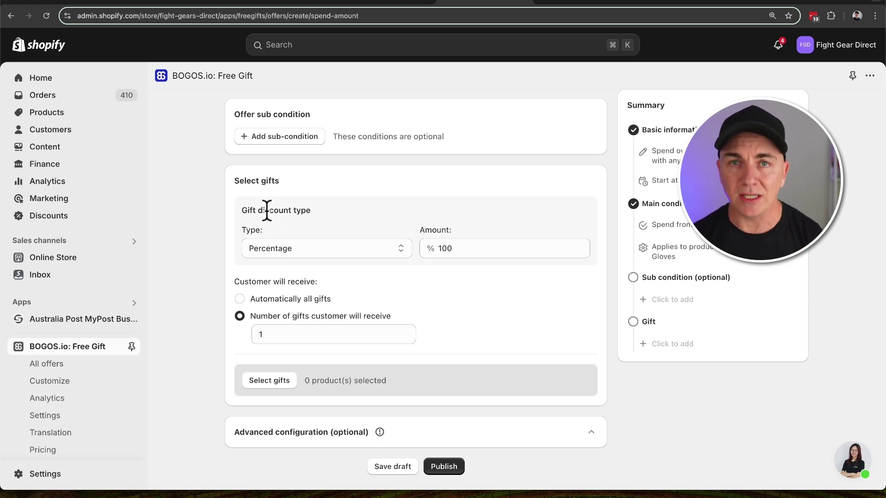
{"action": "left_click", "coordinate": [327, 251]}
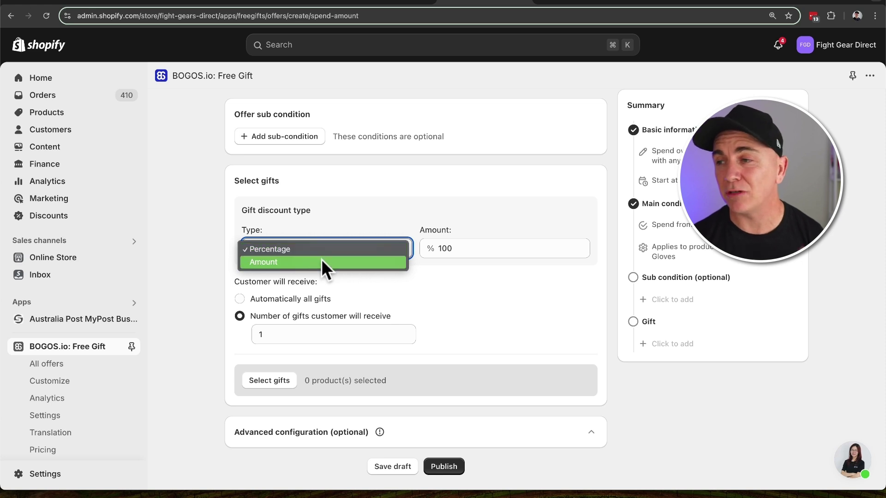
{"action": "left_click", "coordinate": [203, 233]}
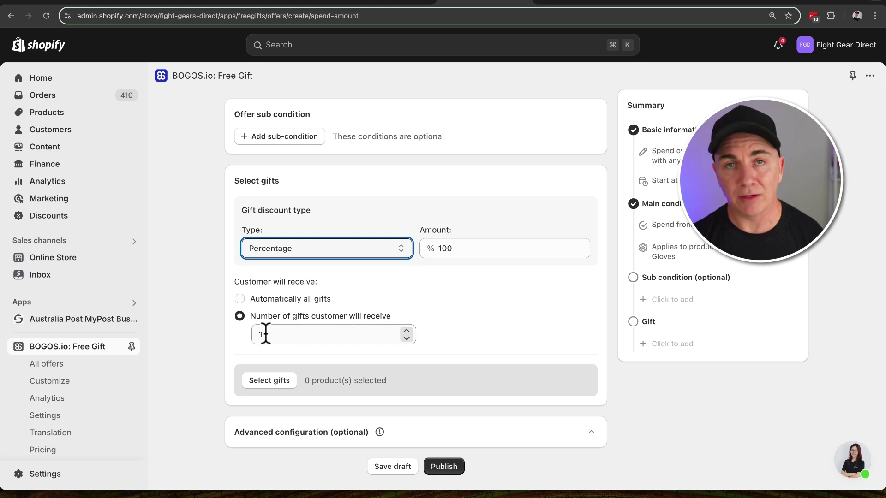
Search the gift products for "boxing wraps" and add Boxing Hand Wraps in all colour variants as the gift.
{"action": "left_click", "coordinate": [277, 381]}
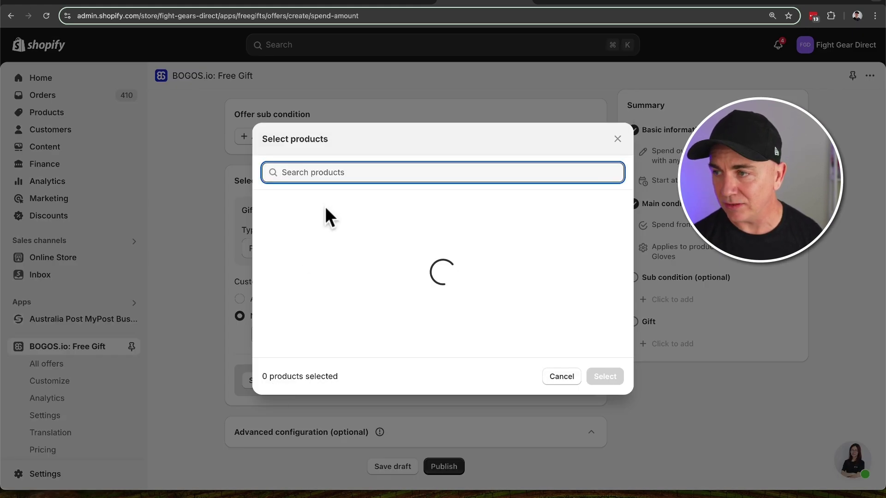
{"action": "type", "text": "boxing wrap"}
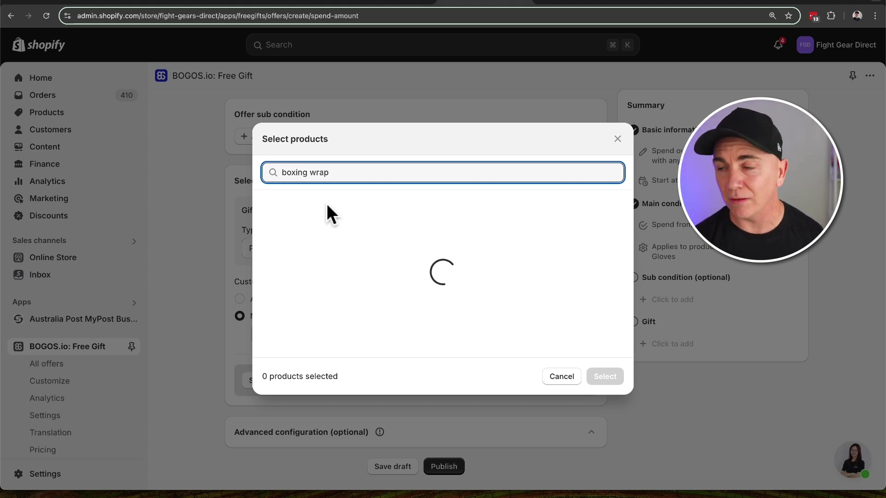
{"action": "type", "text": "s"}
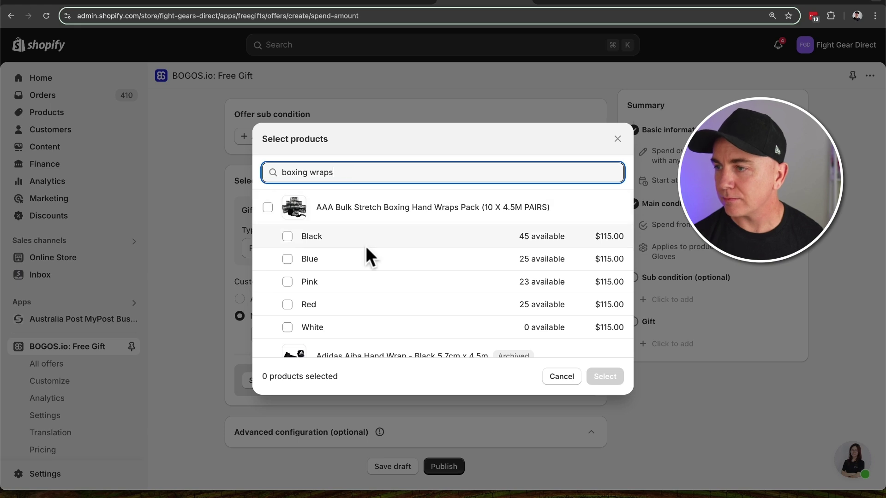
{"action": "scroll", "coordinate": [365, 245], "scroll_direction": "down", "scroll_amount": 5}
{"action": "scroll", "coordinate": [367, 252], "scroll_direction": "down", "scroll_amount": 8}
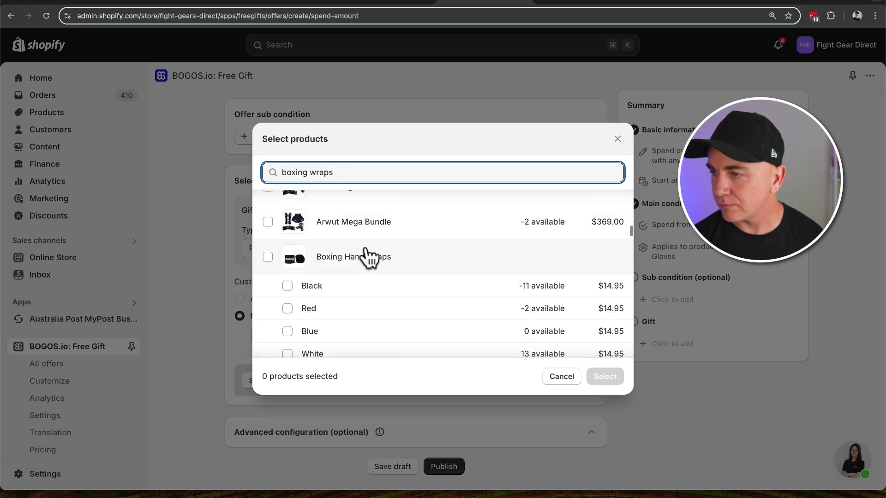
{"action": "scroll", "coordinate": [367, 252], "scroll_direction": "up", "scroll_amount": 5}
{"action": "scroll", "coordinate": [367, 256], "scroll_direction": "down", "scroll_amount": 3}
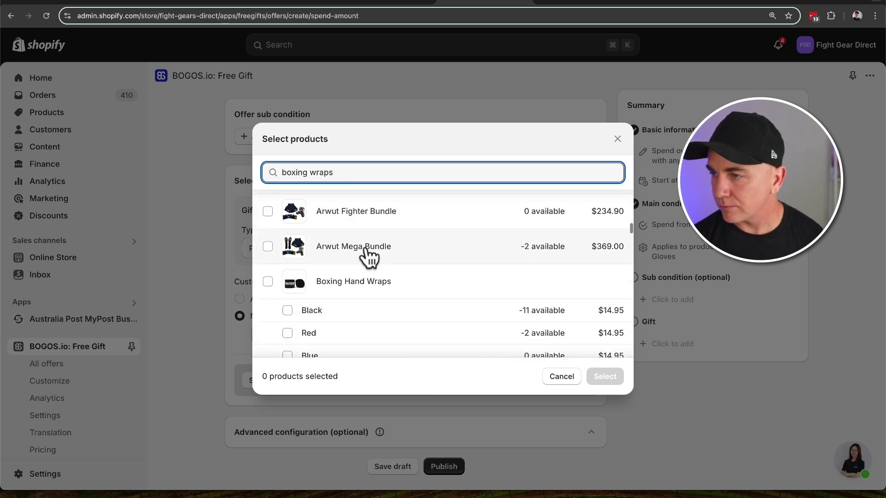
{"action": "left_click", "coordinate": [268, 266]}
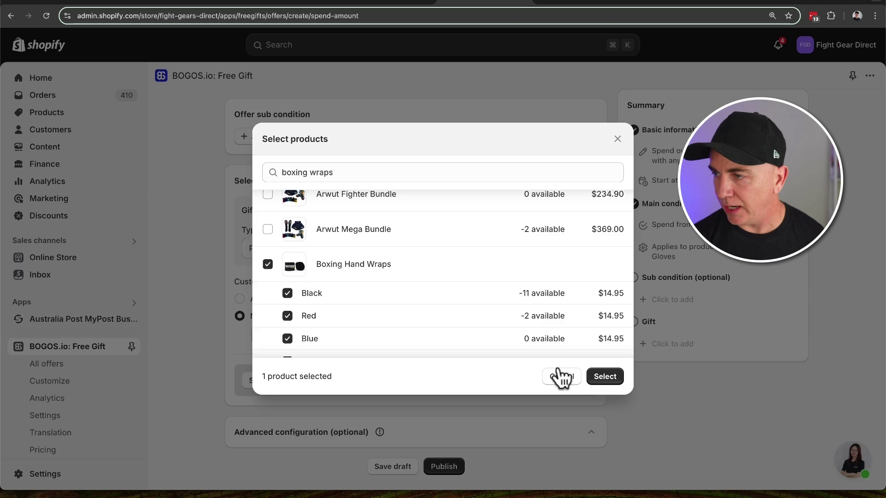
{"action": "scroll", "coordinate": [342, 310], "scroll_direction": "down", "scroll_amount": 1}
{"action": "scroll", "coordinate": [343, 310], "scroll_direction": "down", "scroll_amount": 4}
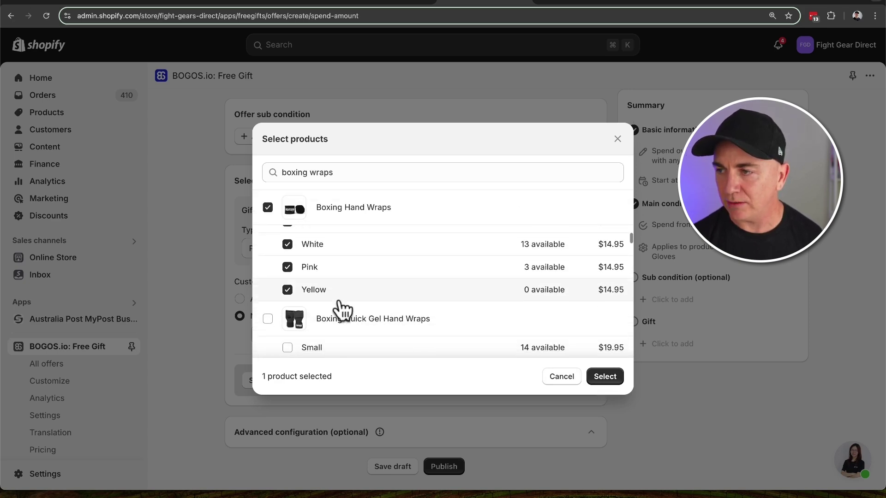
{"action": "scroll", "coordinate": [342, 310], "scroll_direction": "up", "scroll_amount": 1}
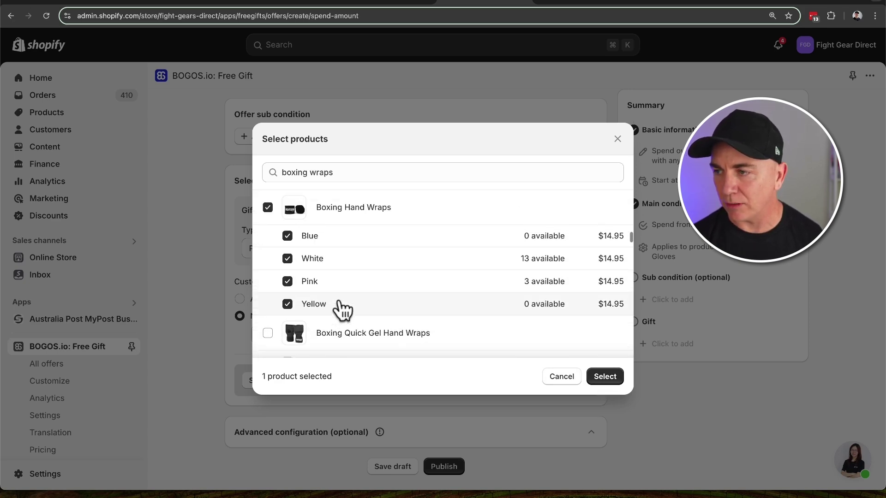
{"action": "left_click", "coordinate": [605, 376]}
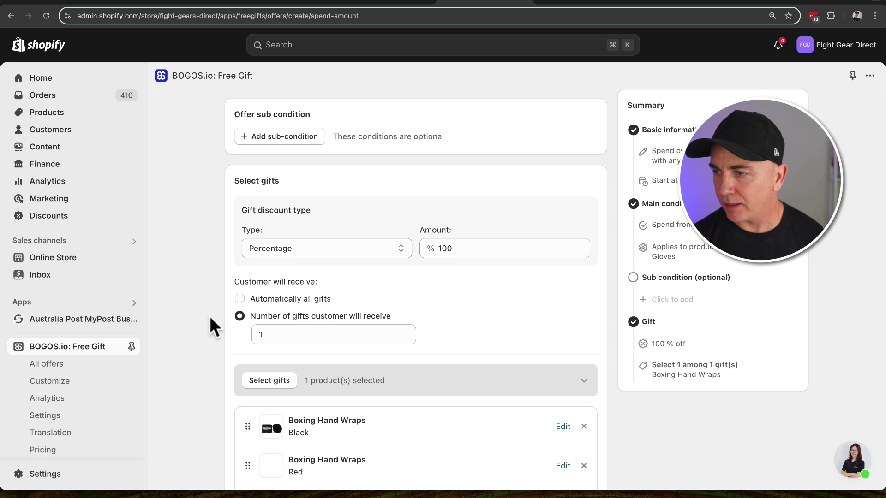
Review the Boxing Hand Wraps gift variants and the advanced configuration options for cart message and offer priority.
{"action": "scroll", "coordinate": [203, 318], "scroll_direction": "down", "scroll_amount": 4}
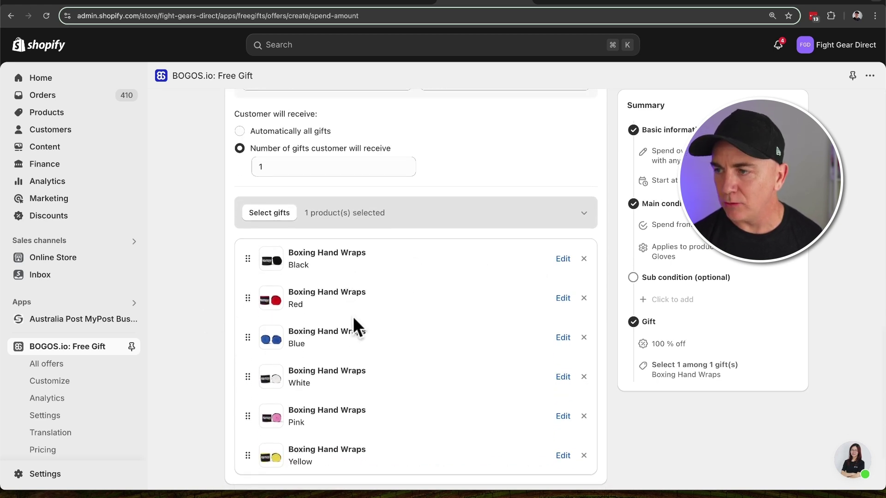
{"action": "scroll", "coordinate": [402, 305], "scroll_direction": "down", "scroll_amount": 1}
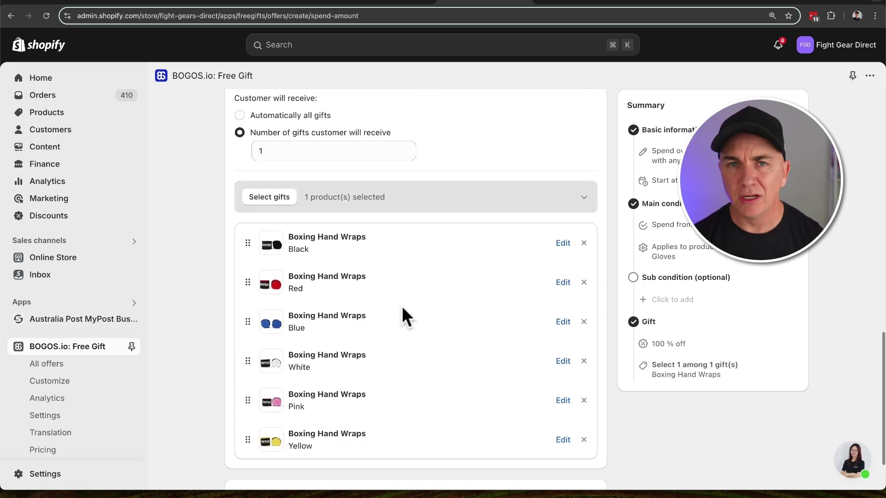
{"action": "scroll", "coordinate": [197, 289], "scroll_direction": "down", "scroll_amount": 2}
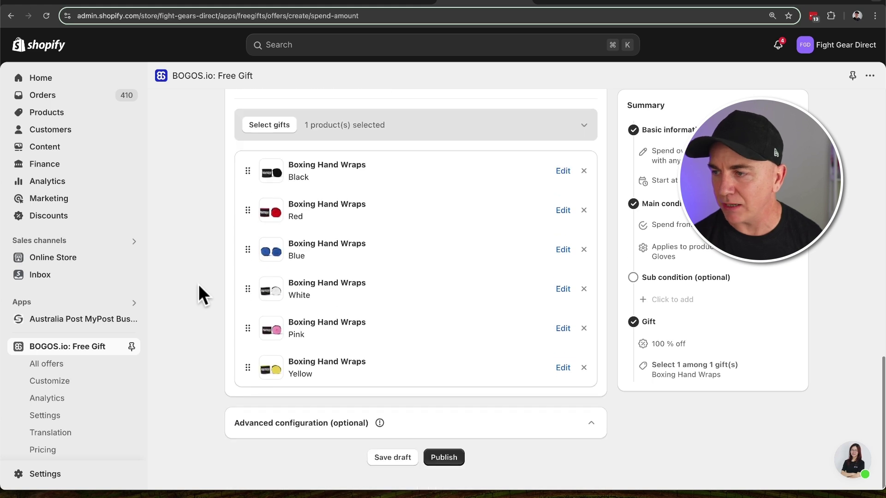
{"action": "left_click", "coordinate": [591, 427]}
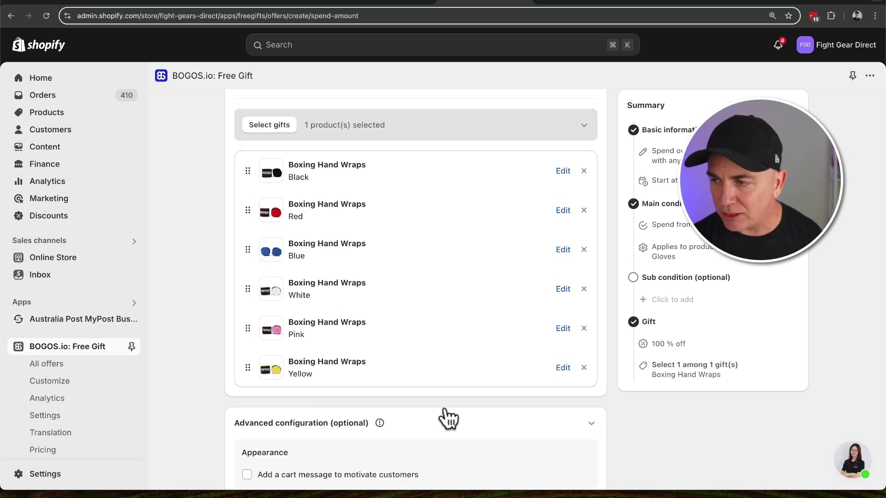
{"action": "scroll", "coordinate": [447, 417], "scroll_direction": "down", "scroll_amount": 2}
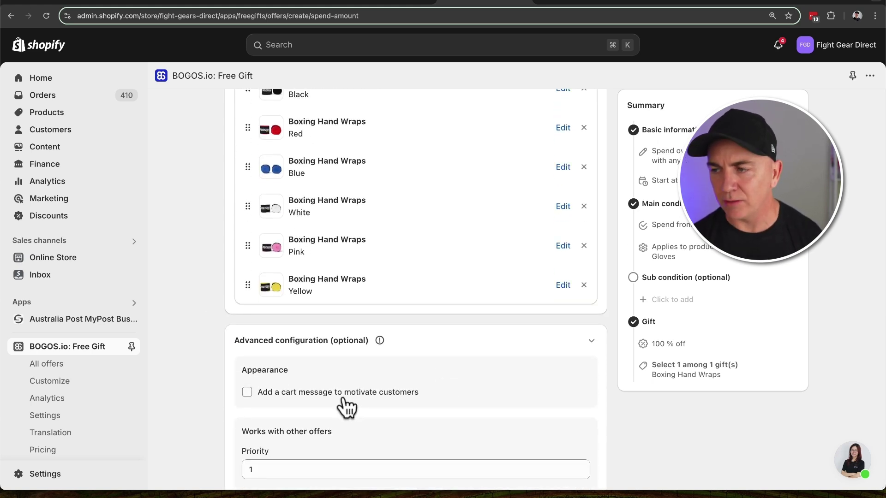
{"action": "scroll", "coordinate": [339, 402], "scroll_direction": "down", "scroll_amount": 2}
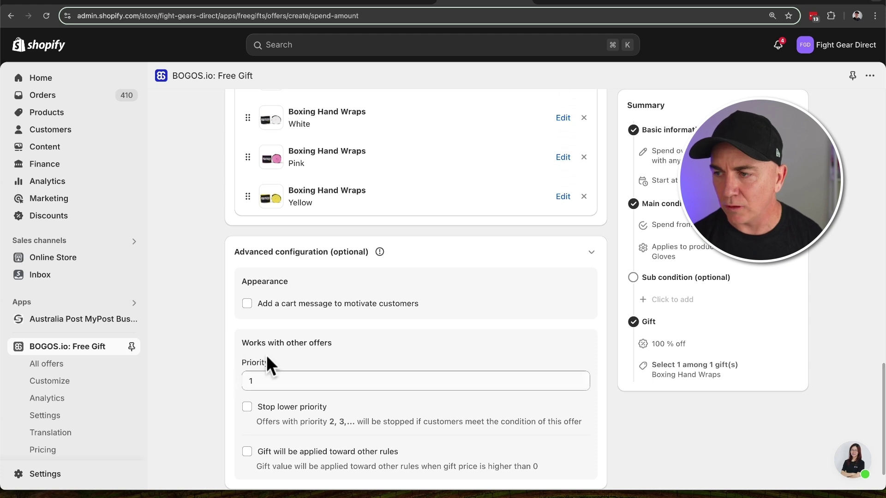
{"action": "scroll", "coordinate": [283, 378], "scroll_direction": "down", "scroll_amount": 1}
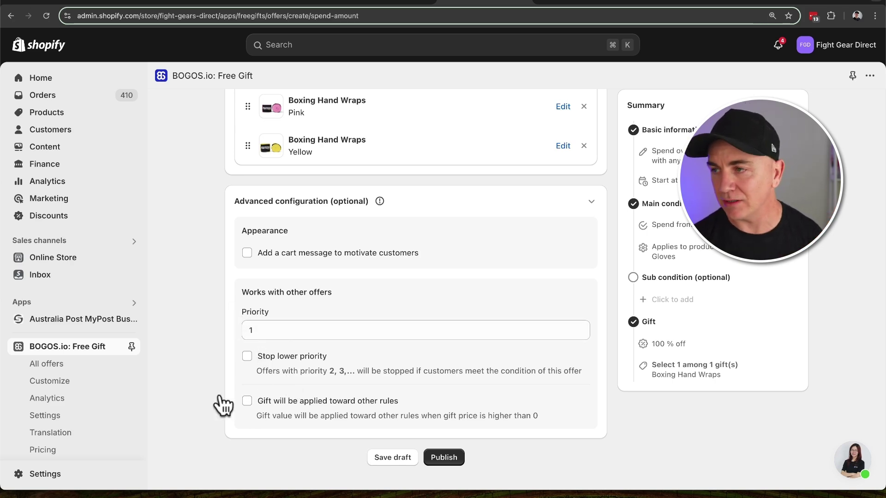
Check the complete offer settings from title to advanced configuration and publish the offer.
{"action": "scroll", "coordinate": [220, 394], "scroll_direction": "up", "scroll_amount": 15}
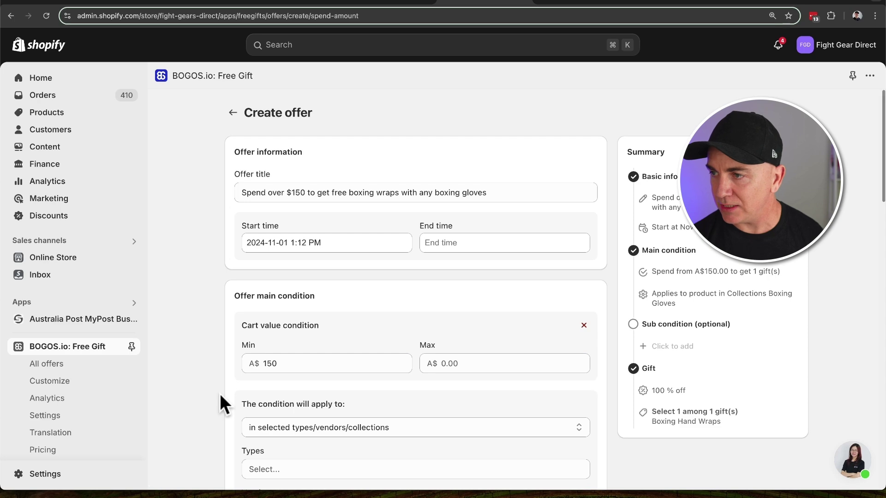
{"action": "scroll", "coordinate": [220, 394], "scroll_direction": "down", "scroll_amount": 10}
{"action": "scroll", "coordinate": [220, 394], "scroll_direction": "down", "scroll_amount": 10}
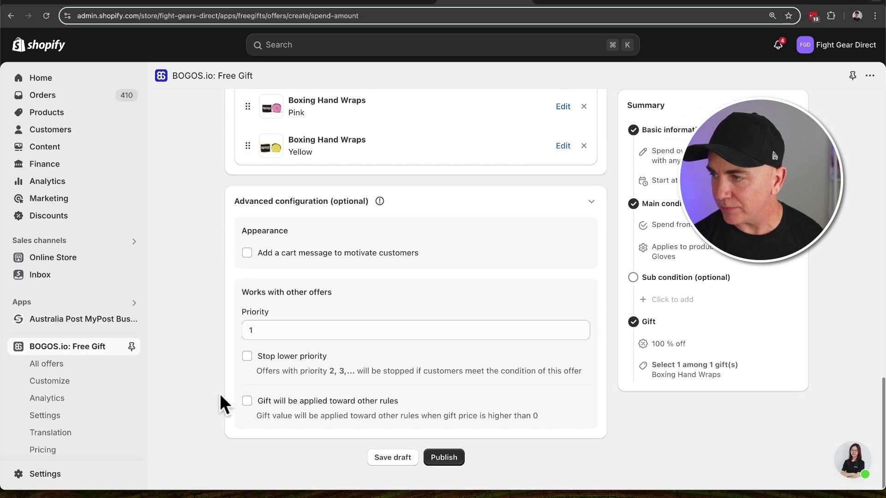
{"action": "left_click", "coordinate": [443, 459]}
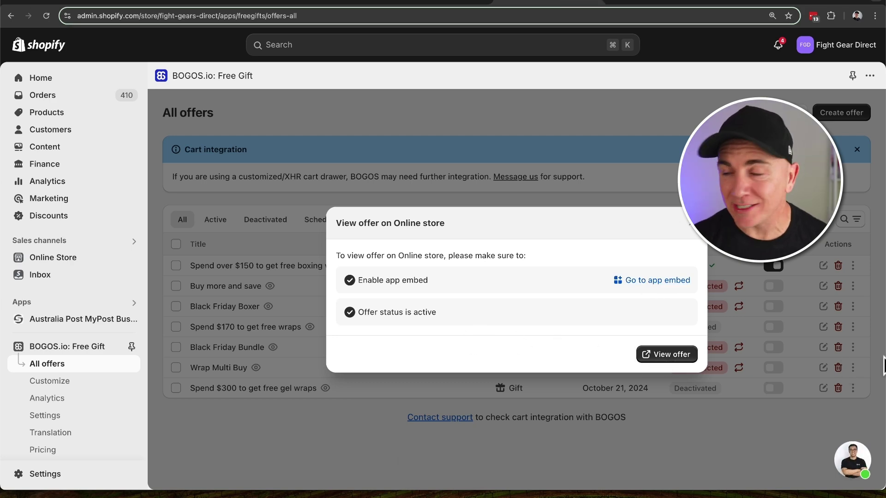
View the published offer on the online store and open the Fairtex Boxing Gloves (BGV1) product page.
{"action": "left_click", "coordinate": [676, 355]}
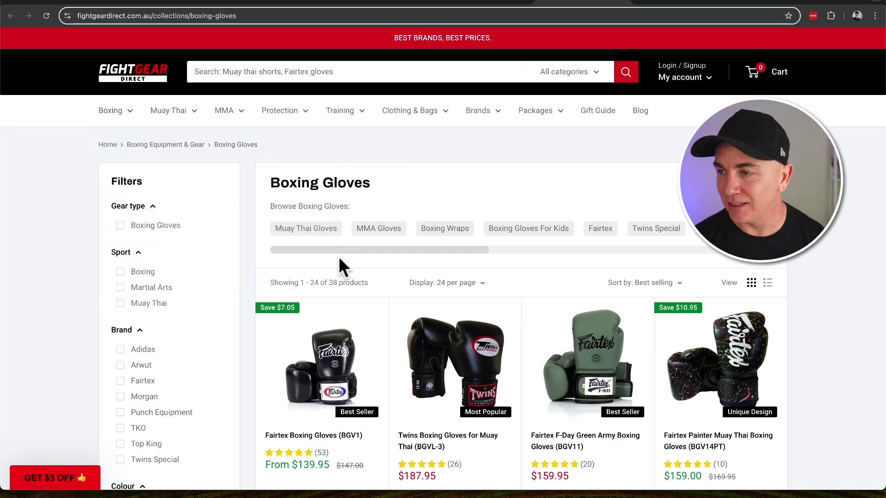
{"action": "left_click", "coordinate": [350, 347]}
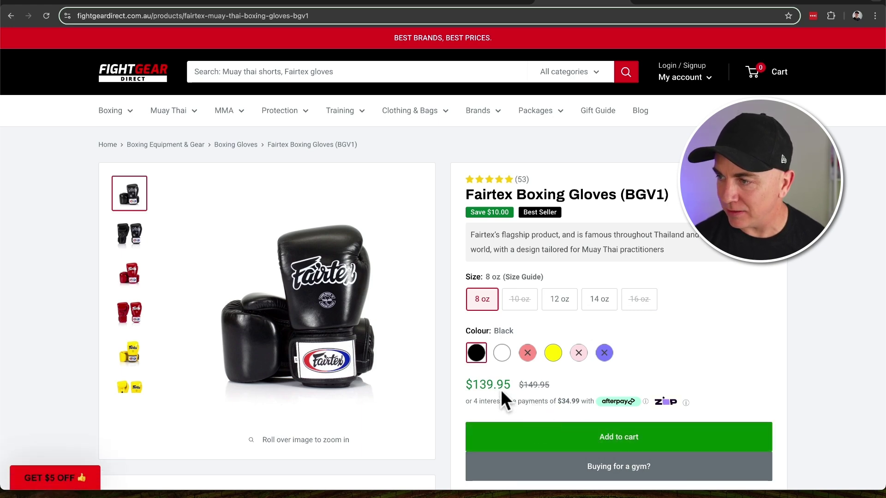
Test the offer with two 8 oz black Fairtex gloves in the cart, claiming the black Boxing Hand Wraps as the free gift.
{"action": "left_click", "coordinate": [753, 75]}
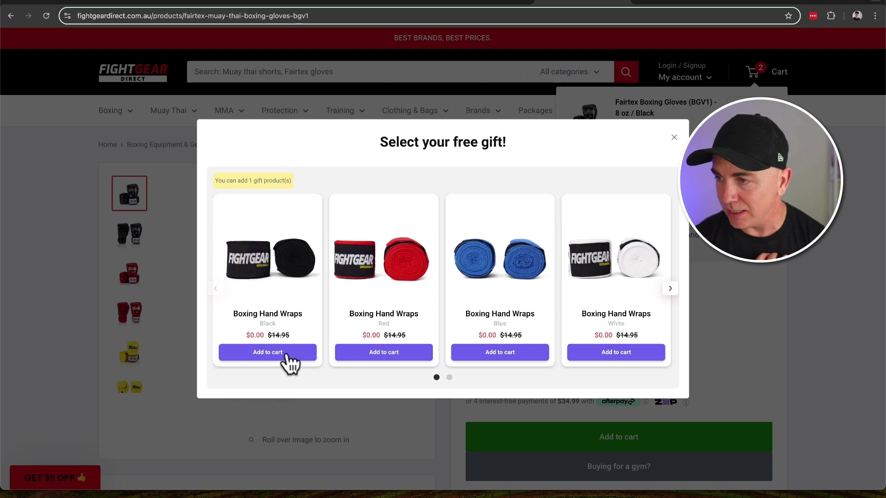
{"action": "left_click", "coordinate": [266, 352]}
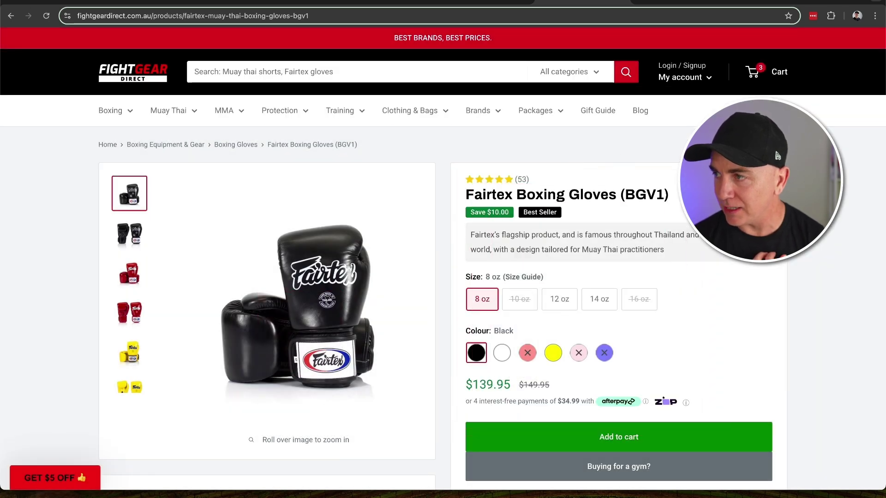
{"action": "left_click", "coordinate": [753, 76]}
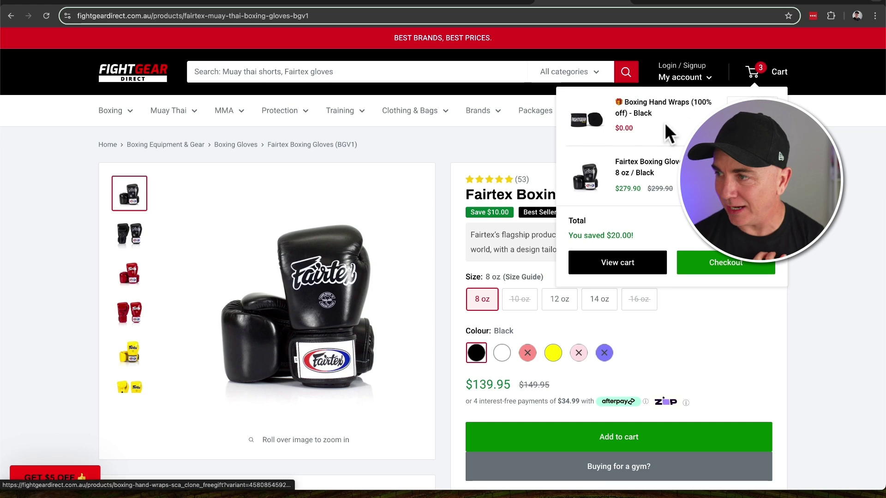
{"action": "scroll", "coordinate": [644, 125], "scroll_direction": "down", "scroll_amount": 1}
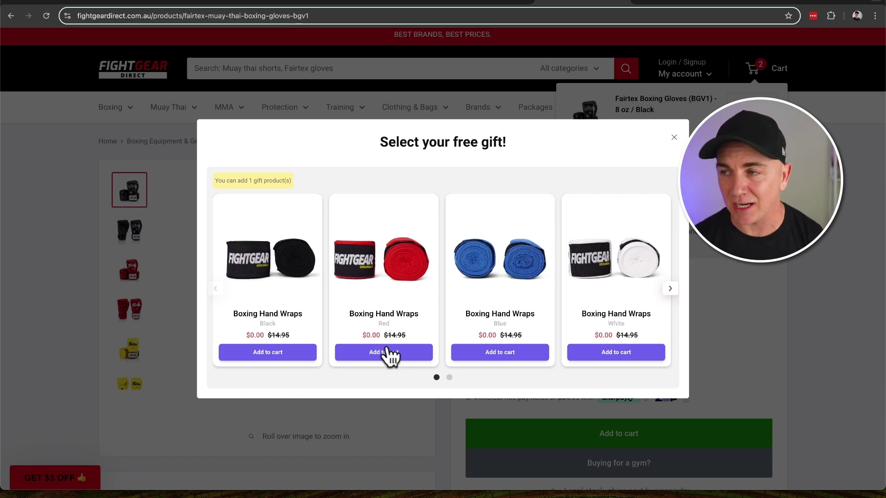
Switch to the Shopify admin, rate the viewed offer as "Offer works perfectly" and return to the list of all offers.
{"action": "left_click", "coordinate": [470, 4]}
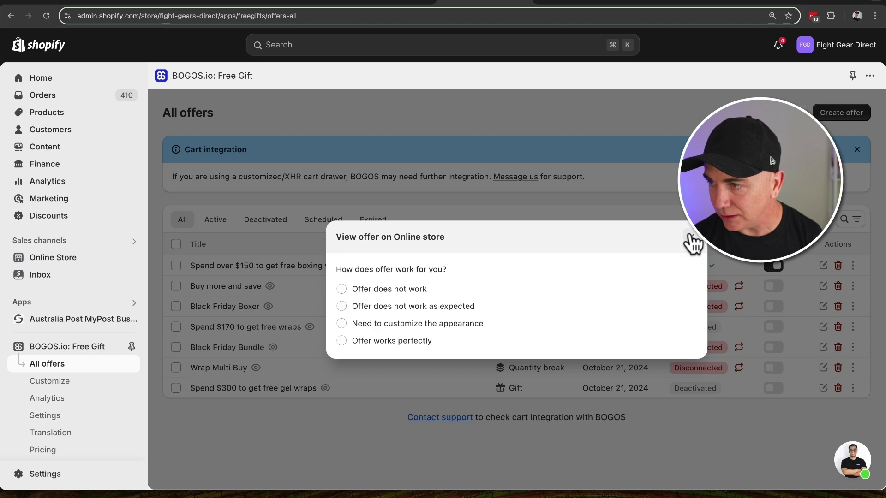
{"action": "left_click", "coordinate": [342, 341]}
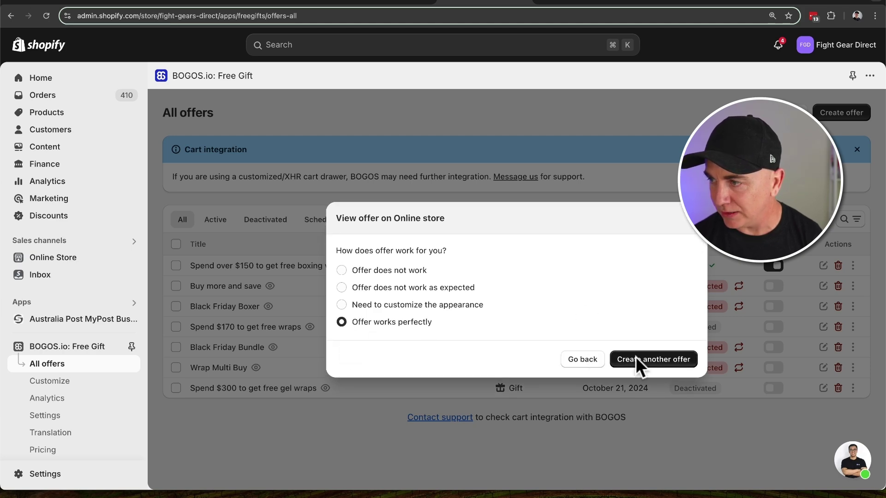
{"action": "left_click", "coordinate": [596, 364]}
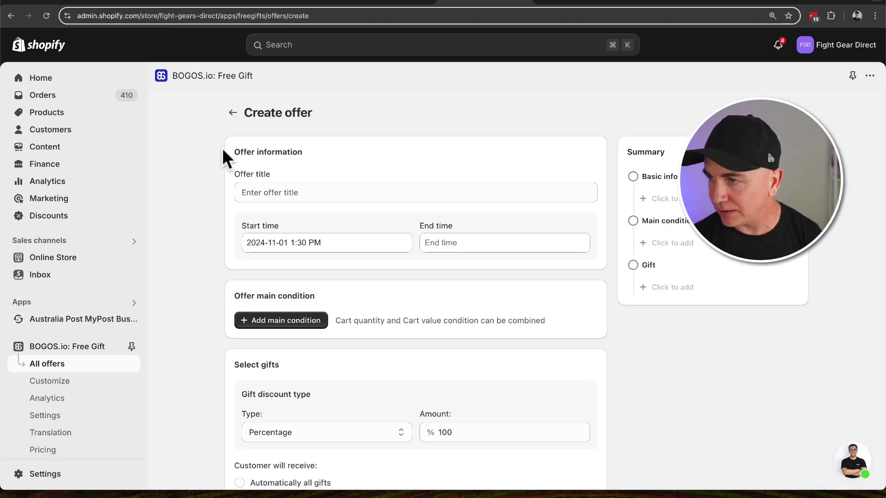
{"action": "left_click", "coordinate": [232, 112]}
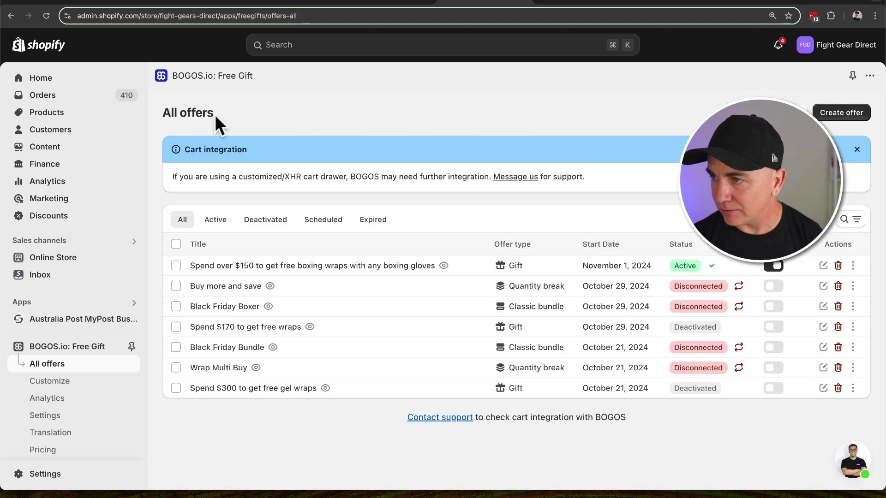
Customize the gift slider to display gifts by products and show gifts grouped by offers.
{"action": "left_click", "coordinate": [66, 387]}
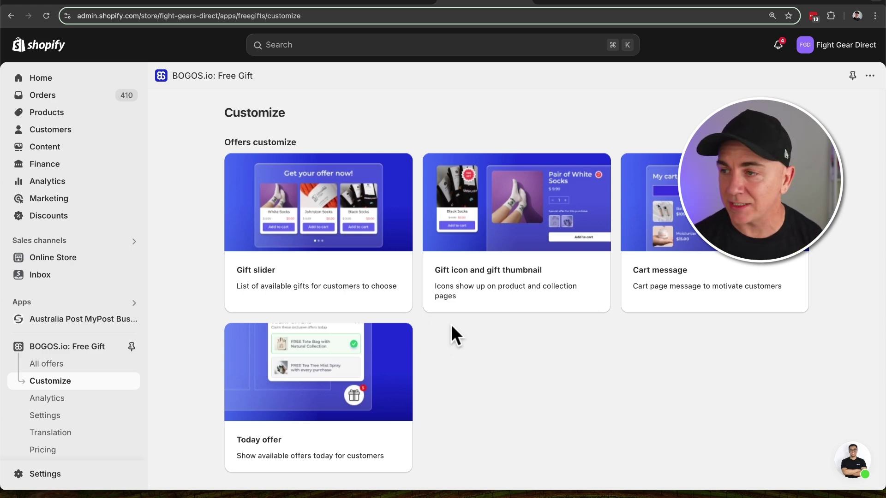
{"action": "left_click", "coordinate": [274, 267]}
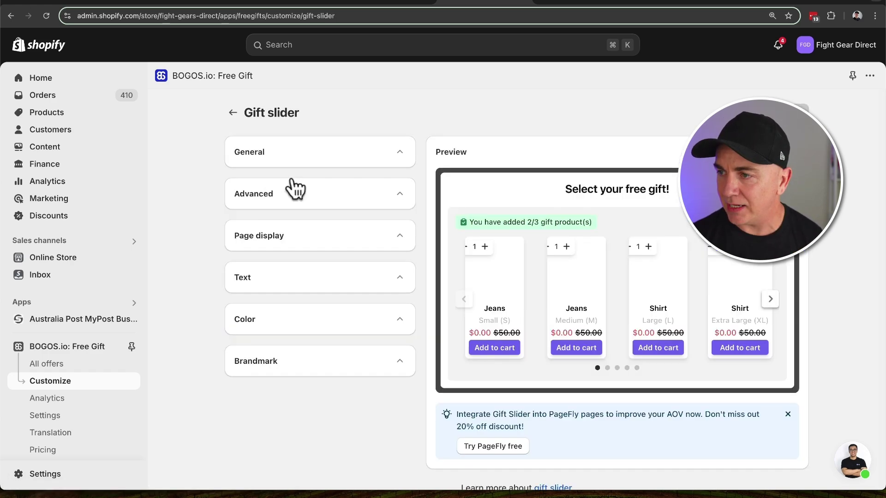
{"action": "left_click", "coordinate": [322, 163]}
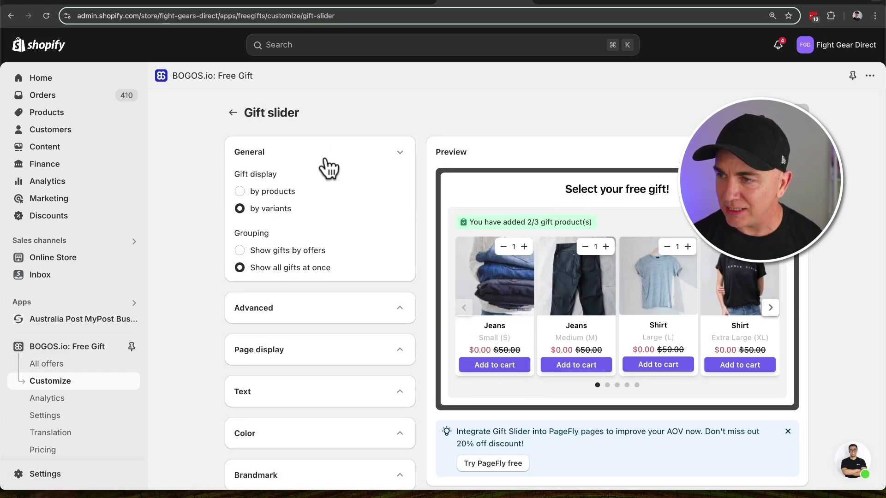
{"action": "left_click", "coordinate": [275, 194]}
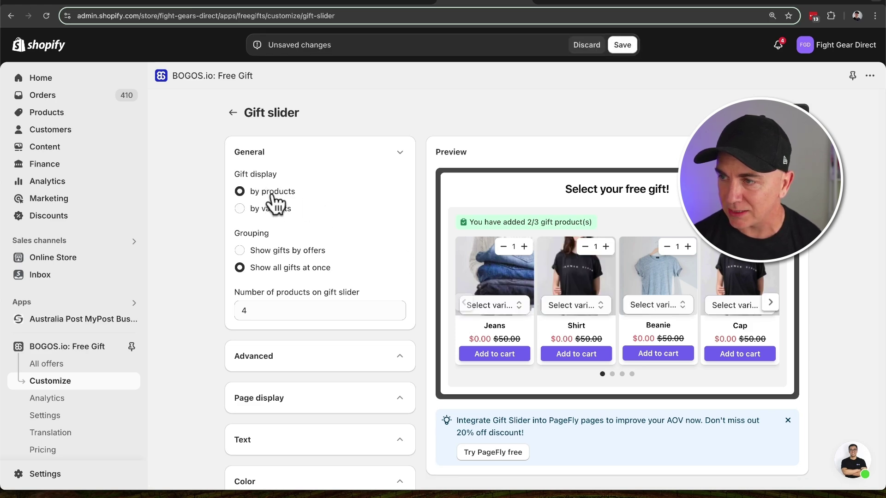
{"action": "left_click", "coordinate": [287, 250]}
{"action": "scroll", "coordinate": [269, 265], "scroll_direction": "down", "scroll_amount": 2}
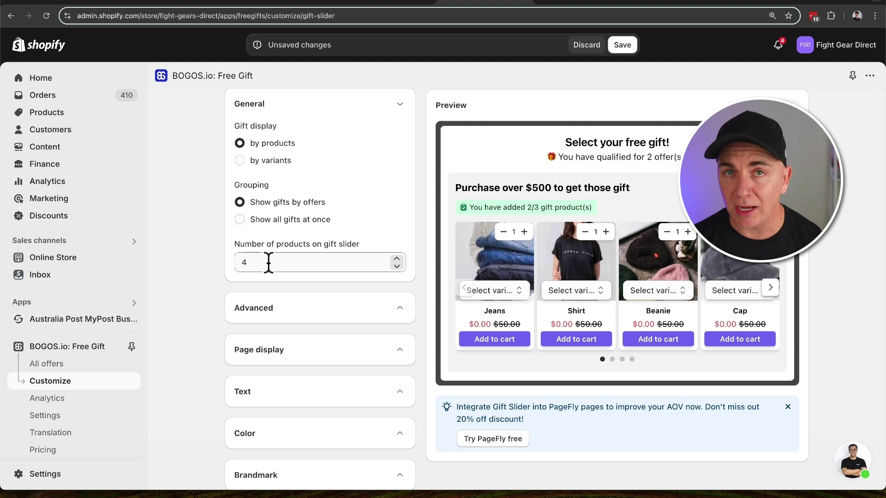
Review the gift slider's advanced, page display and text settings.
{"action": "left_click", "coordinate": [400, 310]}
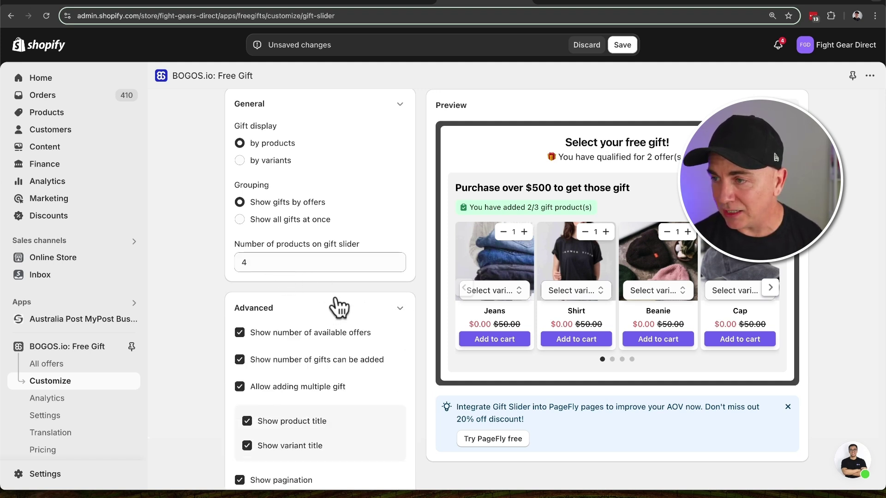
{"action": "scroll", "coordinate": [336, 306], "scroll_direction": "down", "scroll_amount": 2}
{"action": "scroll", "coordinate": [335, 304], "scroll_direction": "down", "scroll_amount": 2}
{"action": "scroll", "coordinate": [331, 299], "scroll_direction": "down", "scroll_amount": 2}
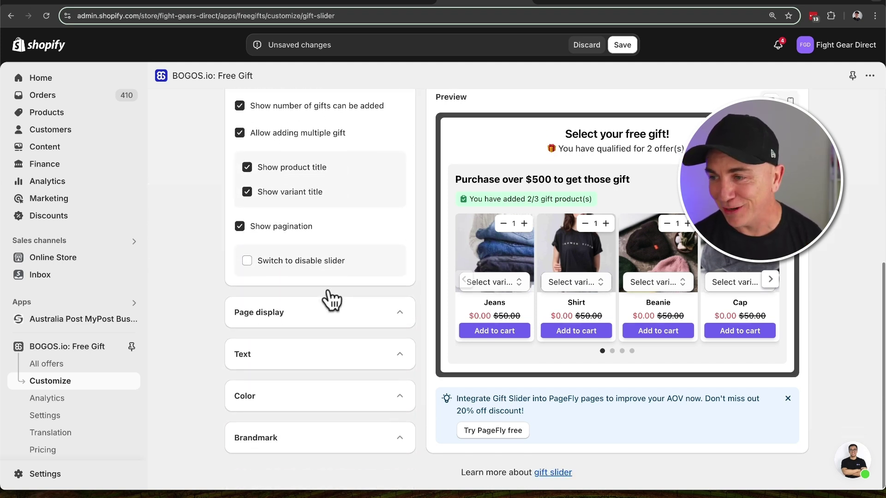
{"action": "left_click", "coordinate": [365, 313]}
{"action": "scroll", "coordinate": [316, 311], "scroll_direction": "down", "scroll_amount": 3}
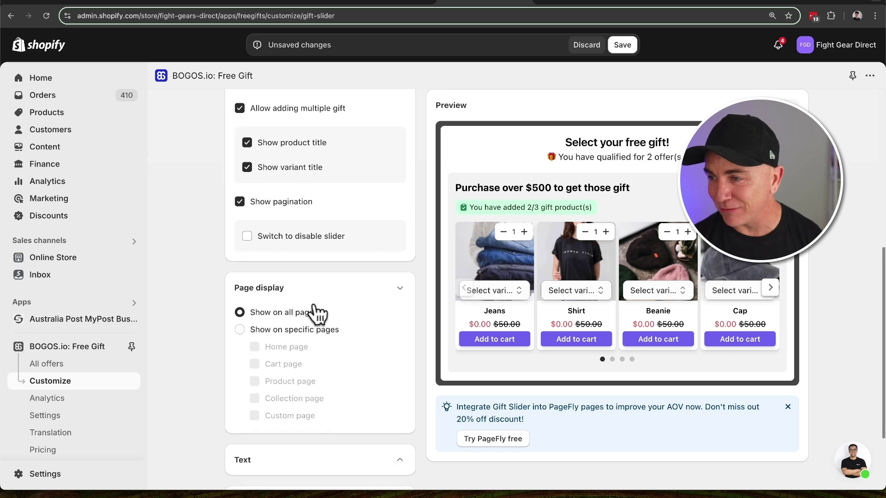
{"action": "left_click", "coordinate": [344, 359]}
{"action": "scroll", "coordinate": [328, 354], "scroll_direction": "down", "scroll_amount": 1}
{"action": "scroll", "coordinate": [327, 355], "scroll_direction": "down", "scroll_amount": 3}
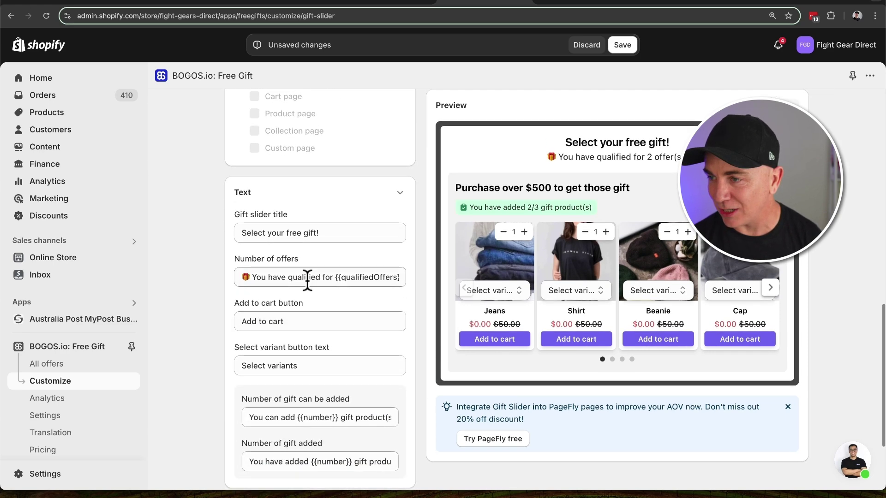
{"action": "scroll", "coordinate": [327, 277], "scroll_direction": "down", "scroll_amount": 2}
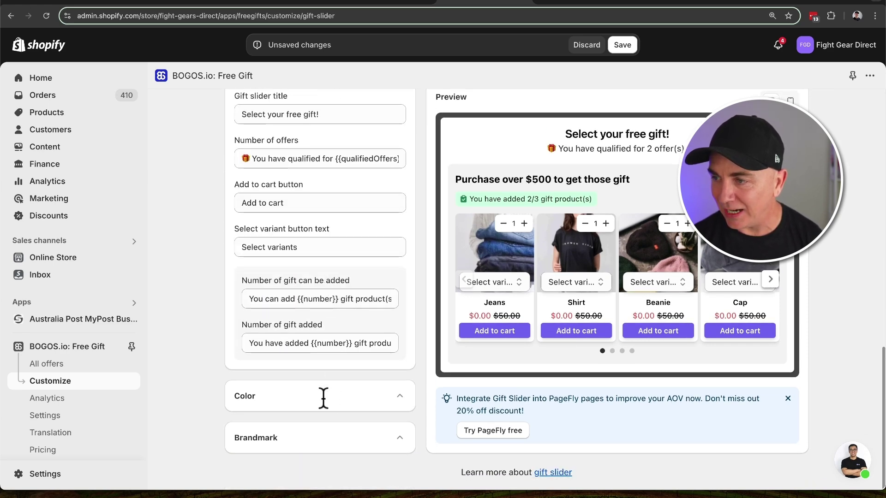
Set the gift slider's discounted price color to #f23031.
{"action": "left_click", "coordinate": [400, 396]}
{"action": "scroll", "coordinate": [343, 388], "scroll_direction": "down", "scroll_amount": 6}
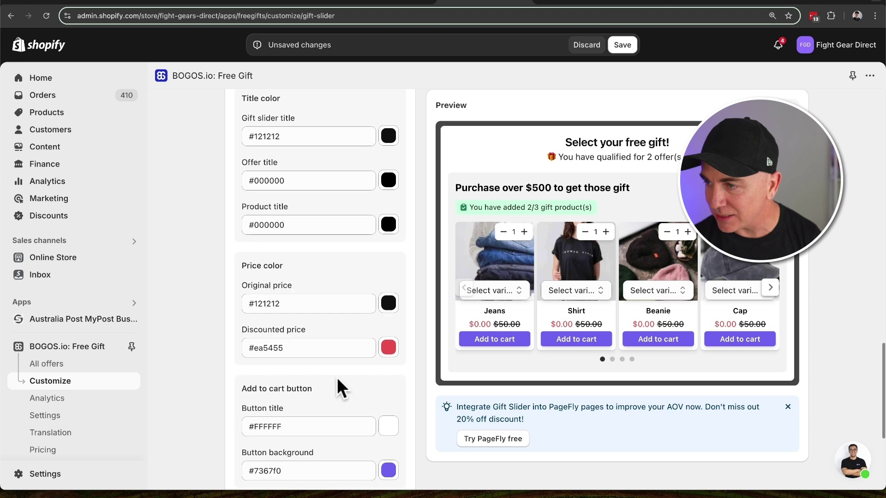
{"action": "scroll", "coordinate": [340, 387], "scroll_direction": "down", "scroll_amount": 2}
{"action": "left_click", "coordinate": [389, 270]}
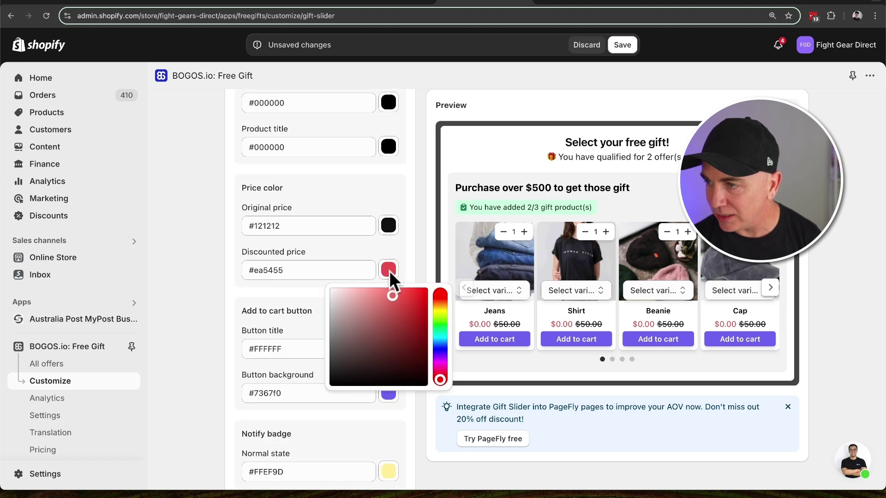
{"action": "left_click_drag", "start_coordinate": [393, 296], "coordinate": [407, 293]}
{"action": "left_click", "coordinate": [410, 253]}
Set the gift slider's Add to cart button background to #f40000 and save the customization.
{"action": "left_click", "coordinate": [389, 393]}
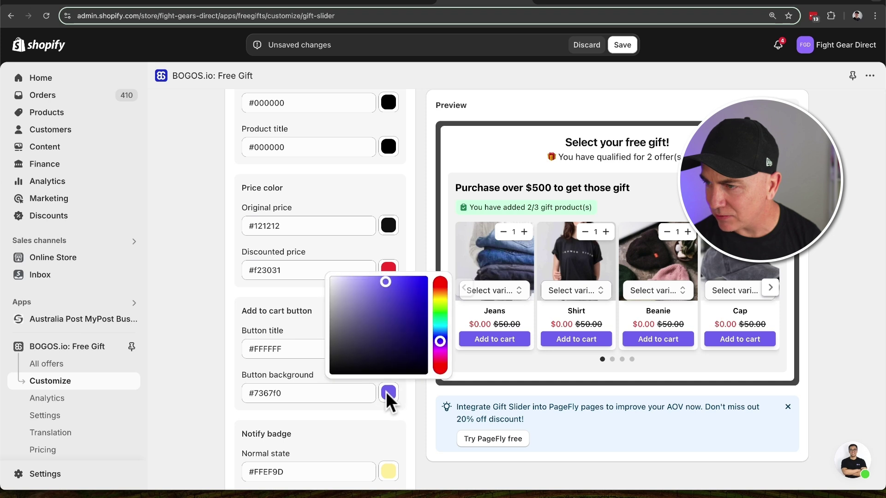
{"action": "left_click_drag", "start_coordinate": [438, 355], "coordinate": [439, 365]}
{"action": "left_click_drag", "start_coordinate": [387, 282], "coordinate": [427, 280]}
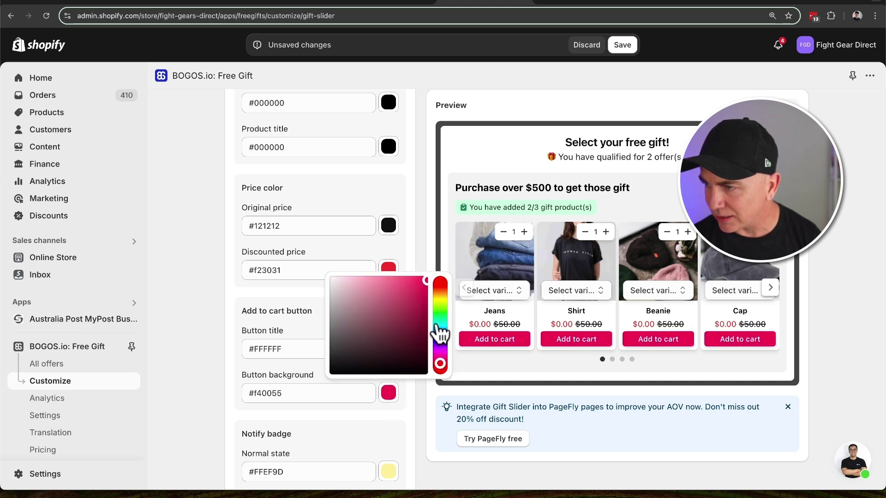
{"action": "left_click_drag", "start_coordinate": [441, 364], "coordinate": [443, 381]}
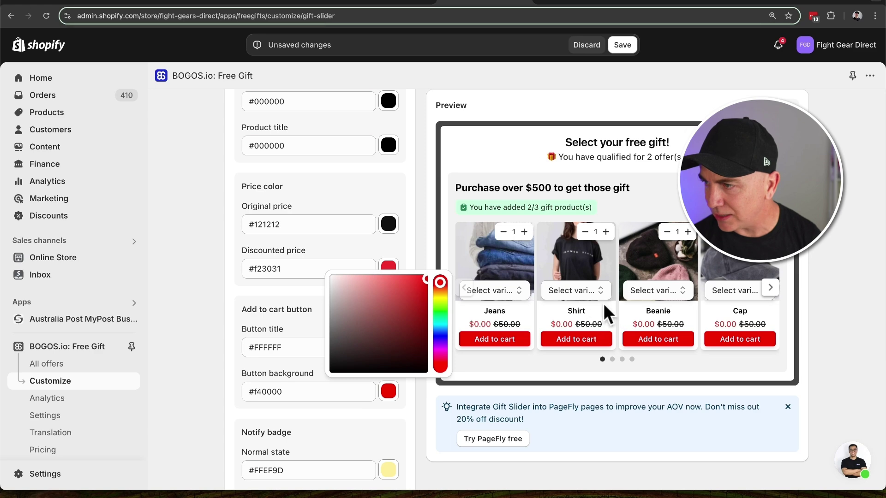
{"action": "left_click", "coordinate": [408, 243]}
{"action": "scroll", "coordinate": [400, 256], "scroll_direction": "down", "scroll_amount": 3}
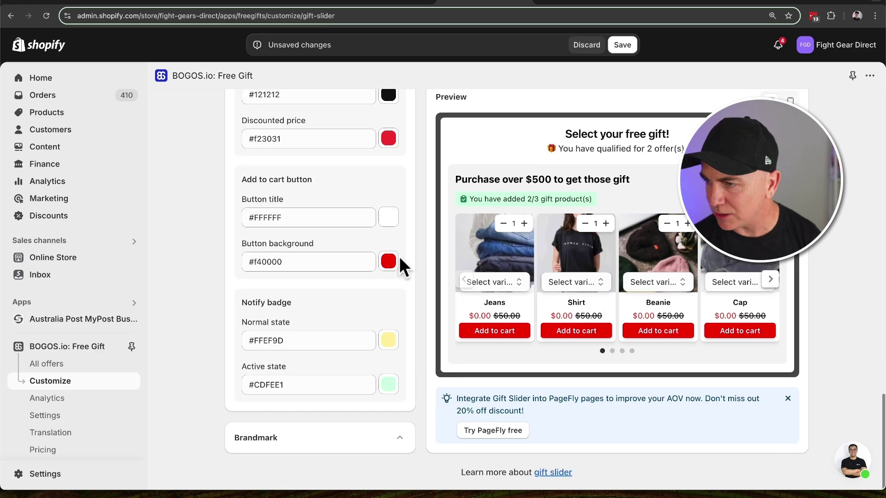
{"action": "scroll", "coordinate": [400, 256], "scroll_direction": "up", "scroll_amount": 10}
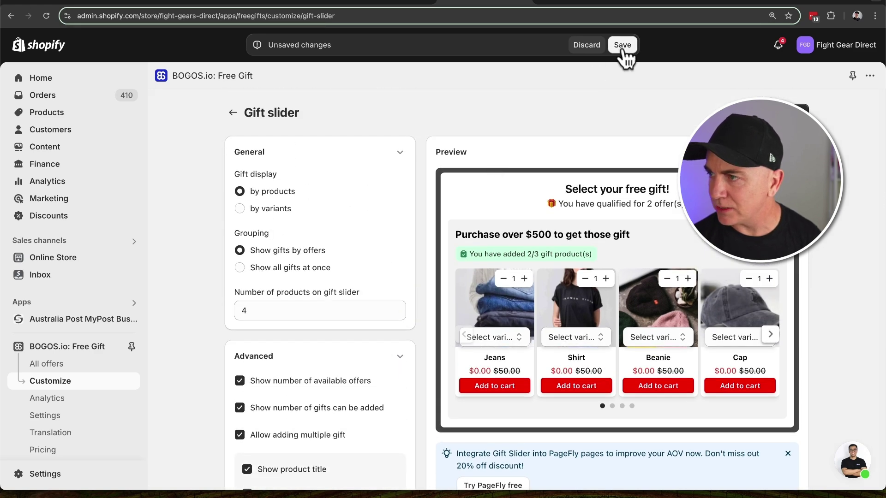
{"action": "left_click", "coordinate": [623, 44]}
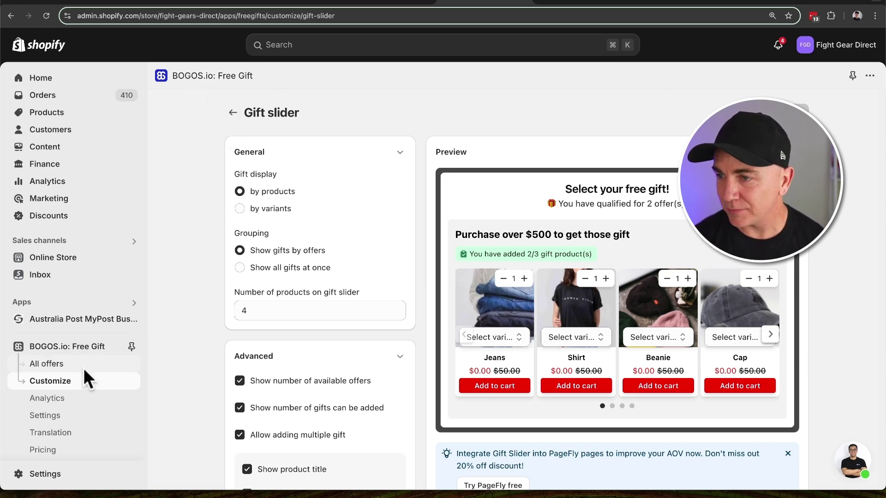
Create a new bundle offer of the Classic bundle type and title it "Beginner Boxing Bundle".
{"action": "left_click", "coordinate": [60, 366]}
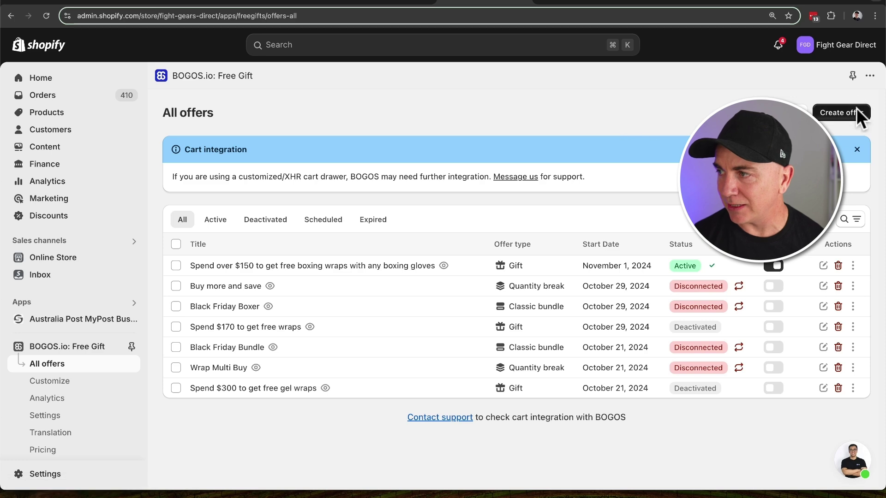
{"action": "left_click", "coordinate": [856, 113]}
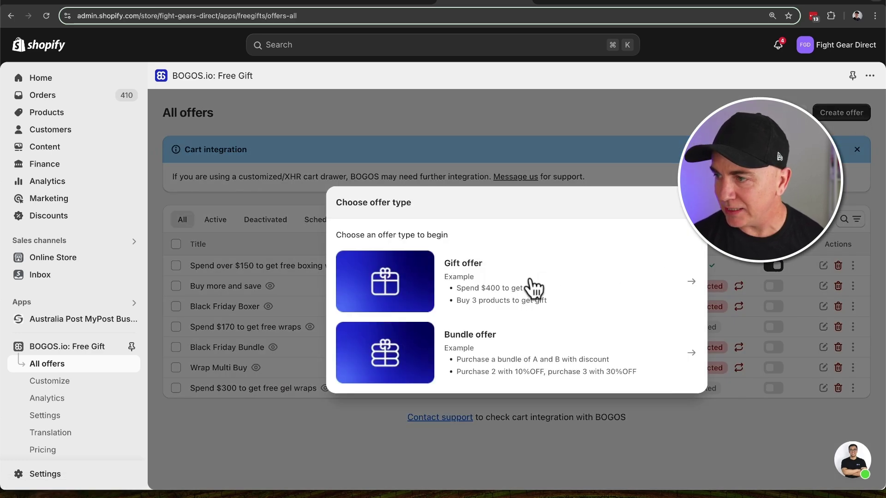
{"action": "left_click", "coordinate": [484, 355]}
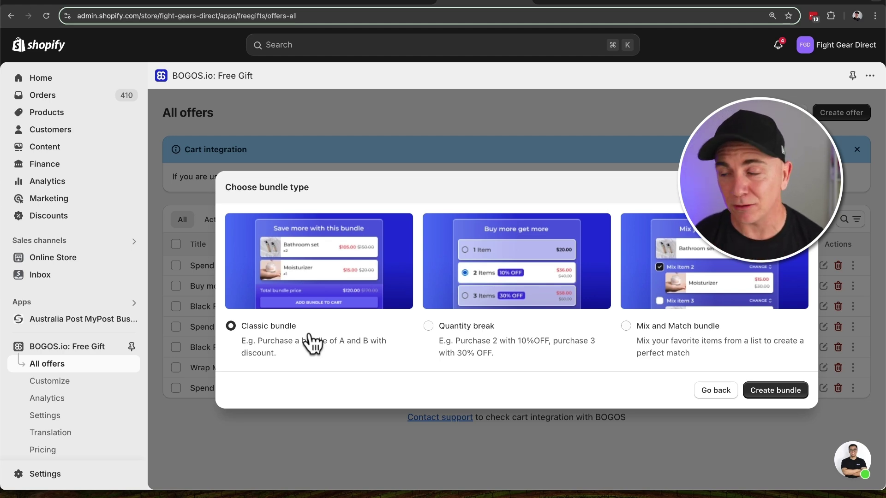
{"action": "left_click", "coordinate": [775, 391]}
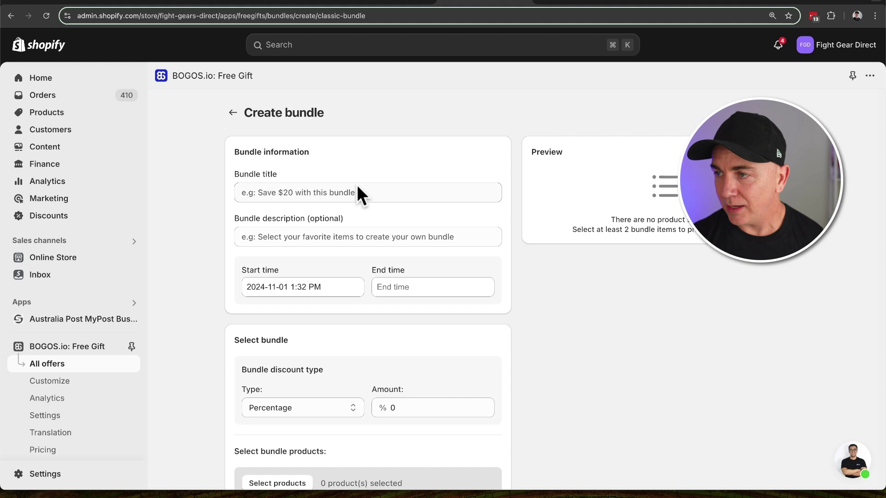
{"action": "left_click", "coordinate": [358, 189]}
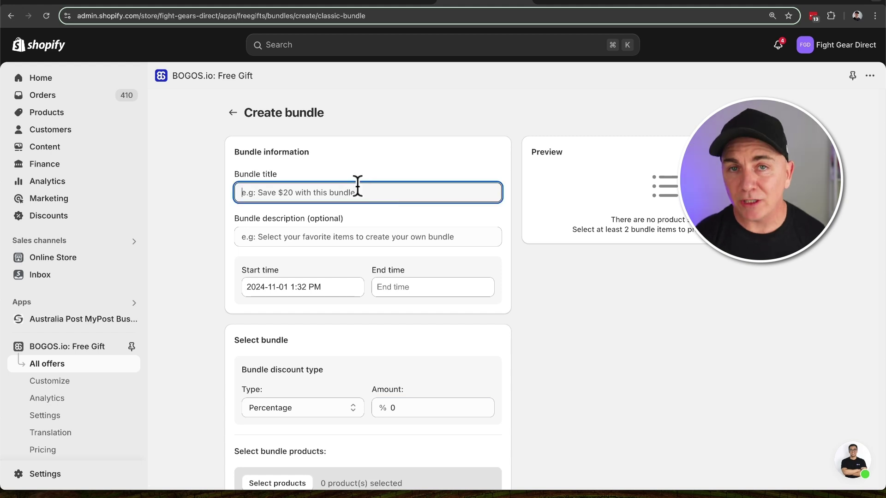
{"action": "type", "text": "Beginner Boxing Bundle"}
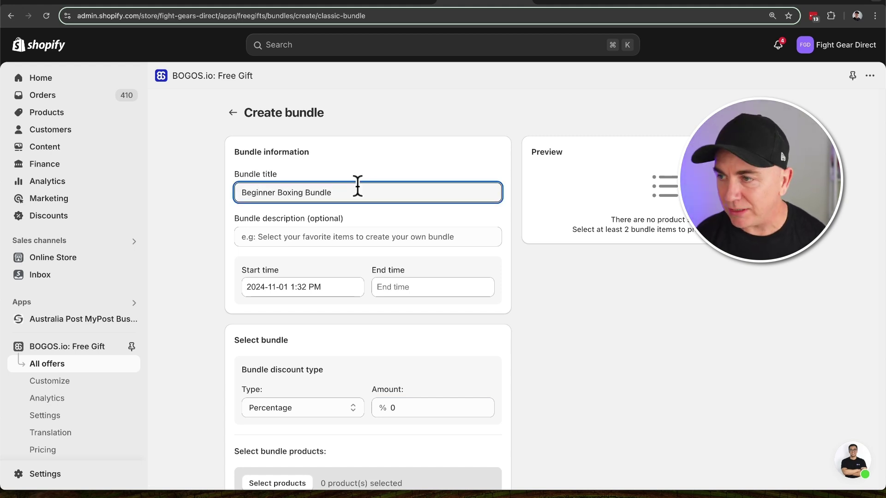
{"action": "left_click", "coordinate": [214, 212]}
Search the bundle products for "bgv1" and add Fairtex Boxing Gloves (BGV1) with all variants to the bundle.
{"action": "scroll", "coordinate": [198, 209], "scroll_direction": "down", "scroll_amount": 3}
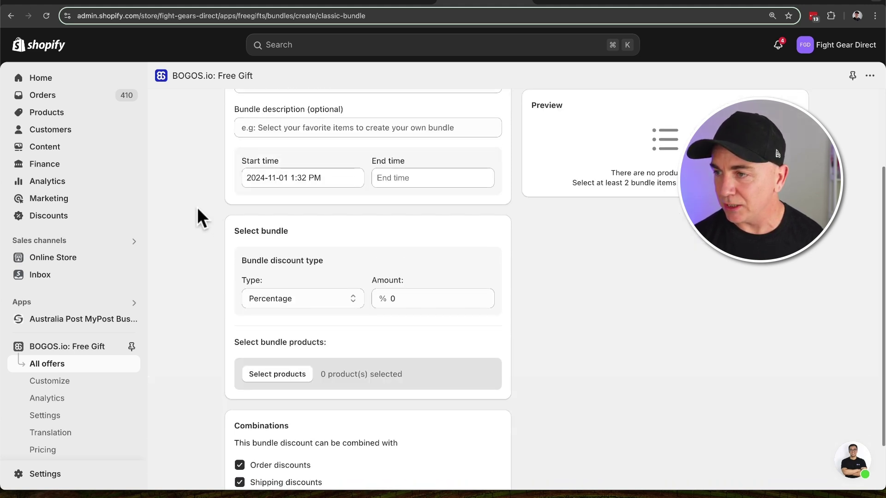
{"action": "left_click", "coordinate": [303, 297]}
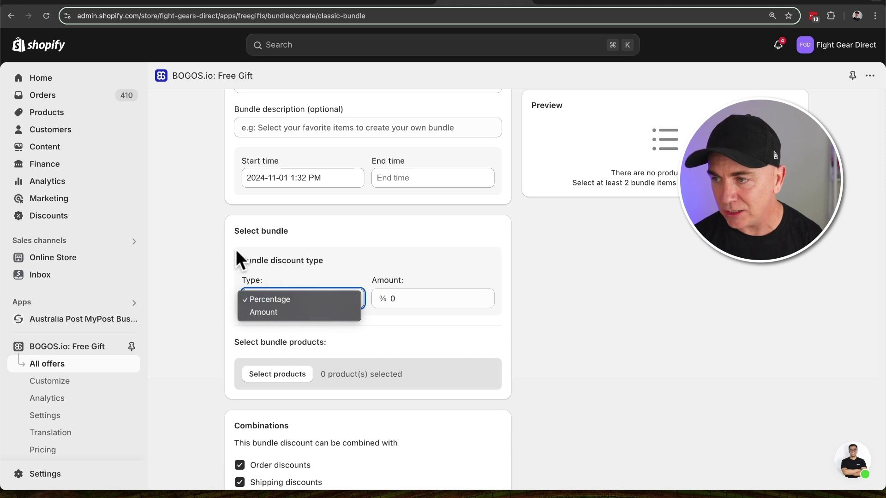
{"action": "left_click", "coordinate": [217, 279]}
{"action": "left_click", "coordinate": [282, 373]}
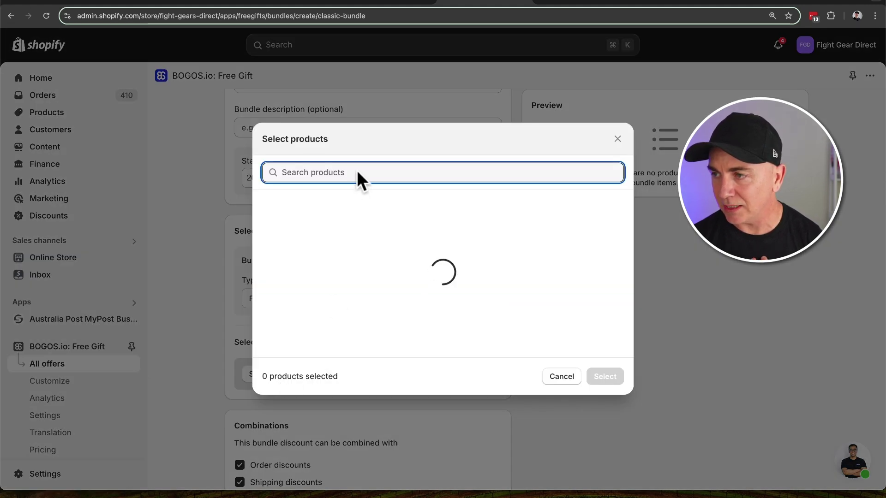
{"action": "type", "text": "bg"}
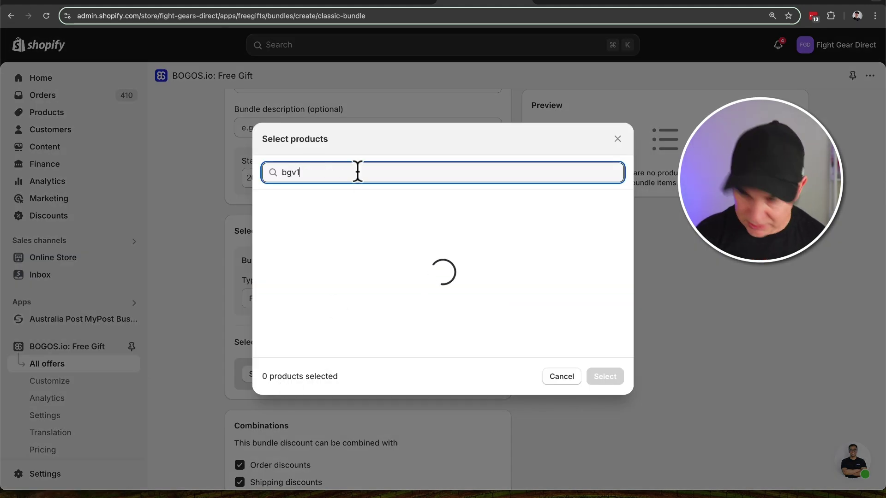
{"action": "type", "text": "v1"}
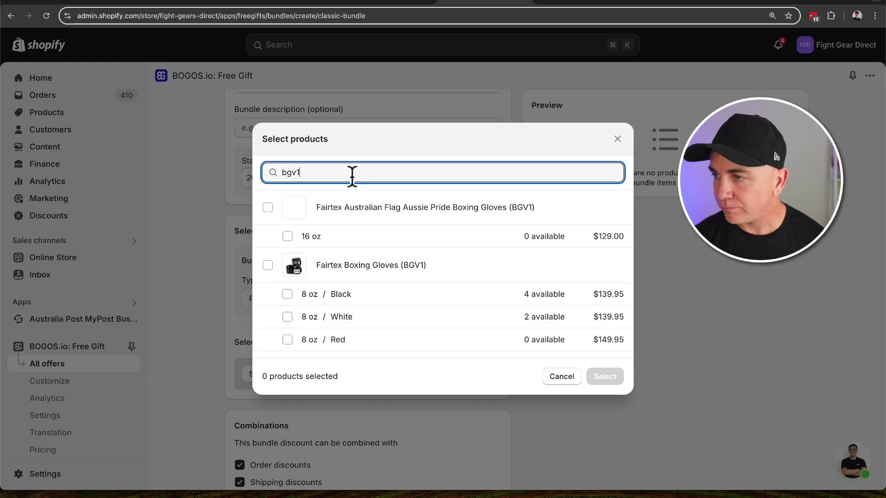
{"action": "left_click", "coordinate": [268, 265]}
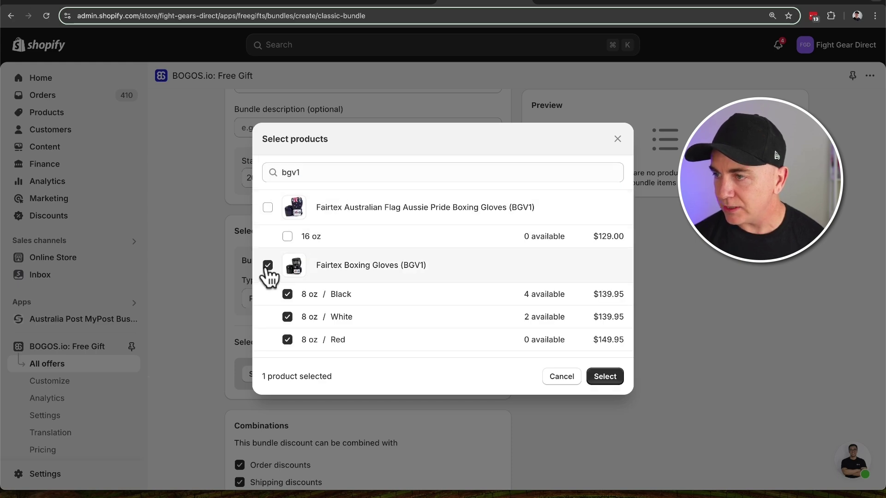
{"action": "left_click", "coordinate": [603, 377]}
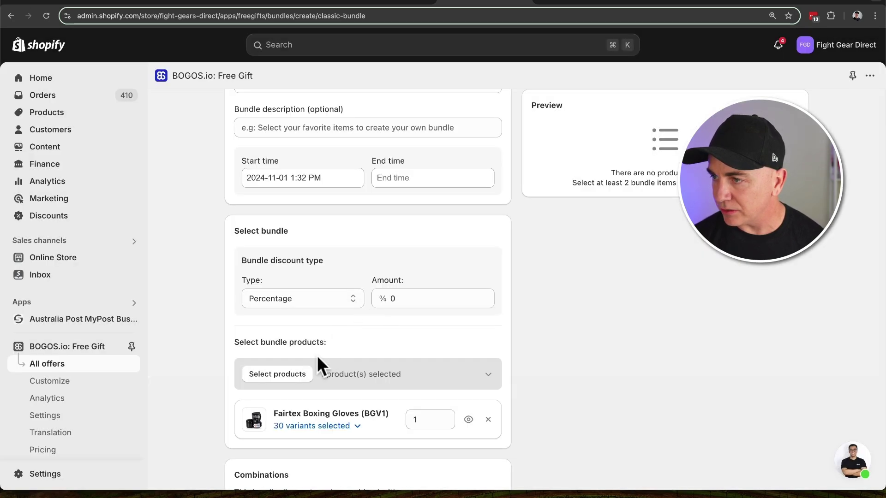
Search for "boxing shorts morgan" and add Morgan Boxing Shorts with all variants to the bundle.
{"action": "left_click", "coordinate": [282, 374]}
{"action": "type", "text": "box"}
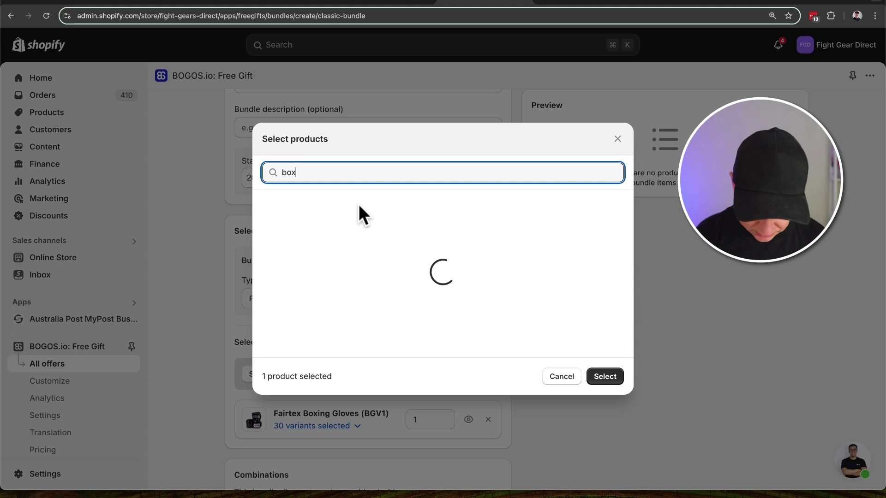
{"action": "type", "text": "ing shorts morgan"}
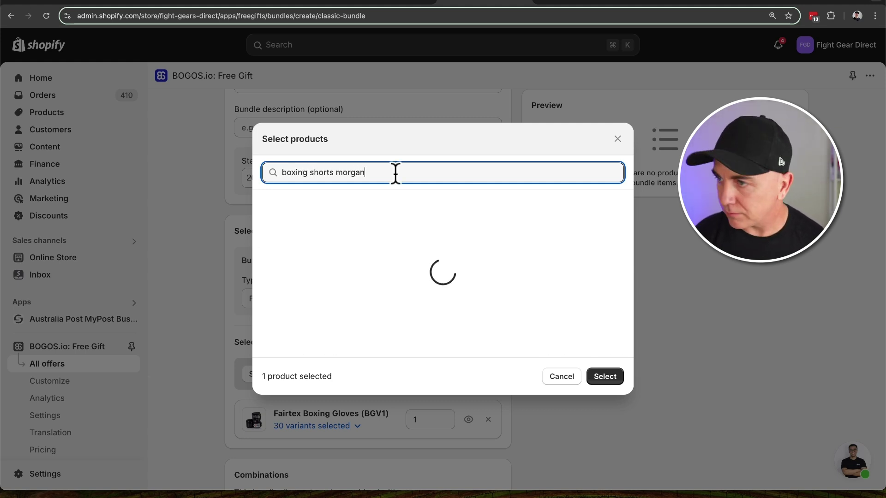
{"action": "left_click", "coordinate": [268, 209]}
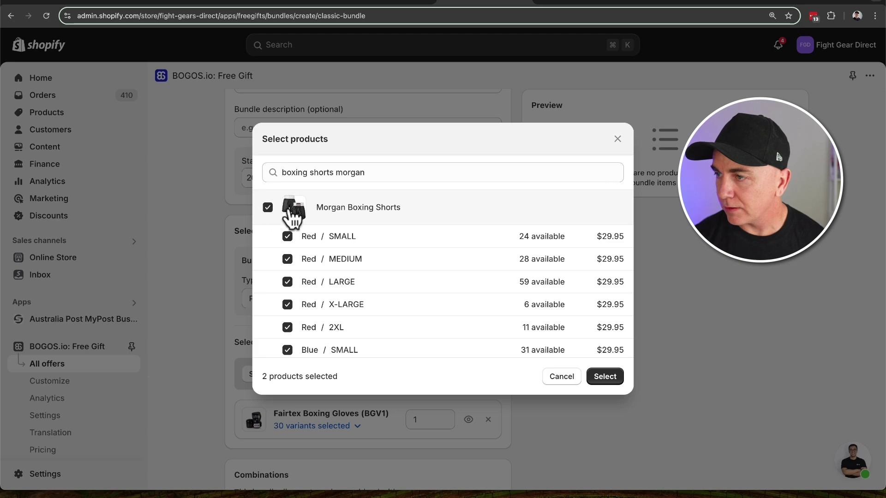
{"action": "left_click", "coordinate": [604, 376]}
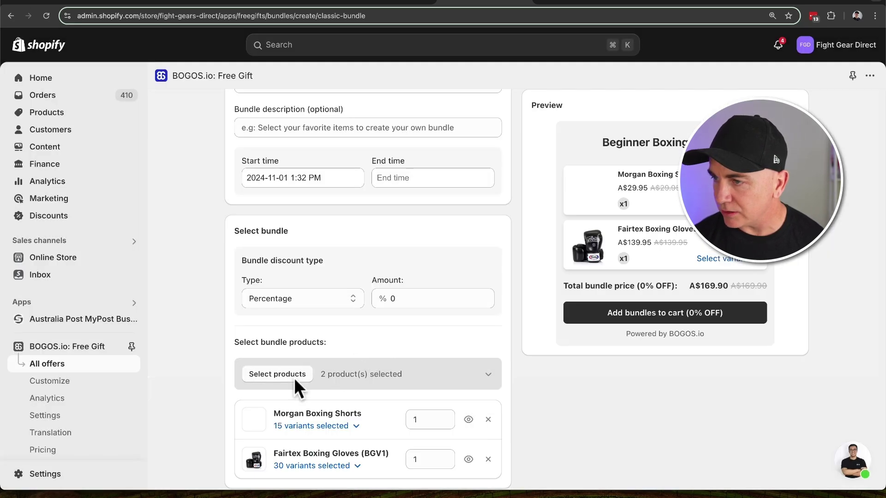
Search for "gel wrap" and add Boxing Quick Gel Hand Wraps in all sizes to the bundle.
{"action": "left_click", "coordinate": [294, 377]}
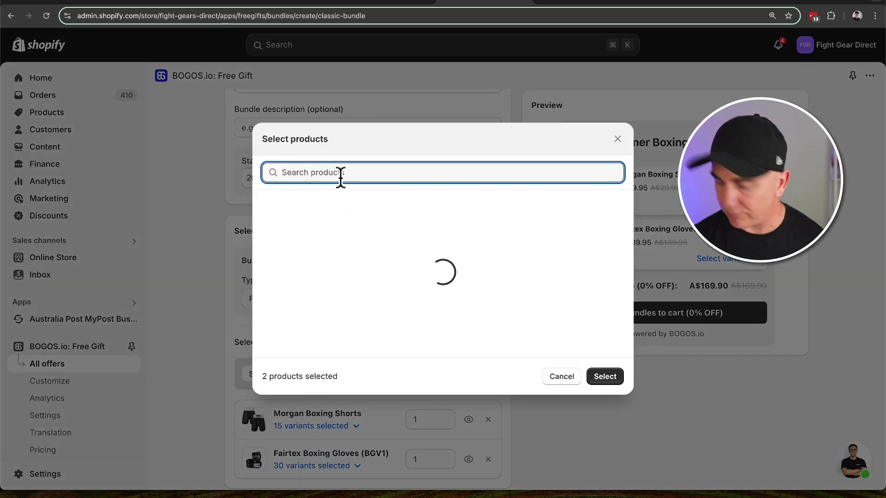
{"action": "type", "text": "gel wrap"}
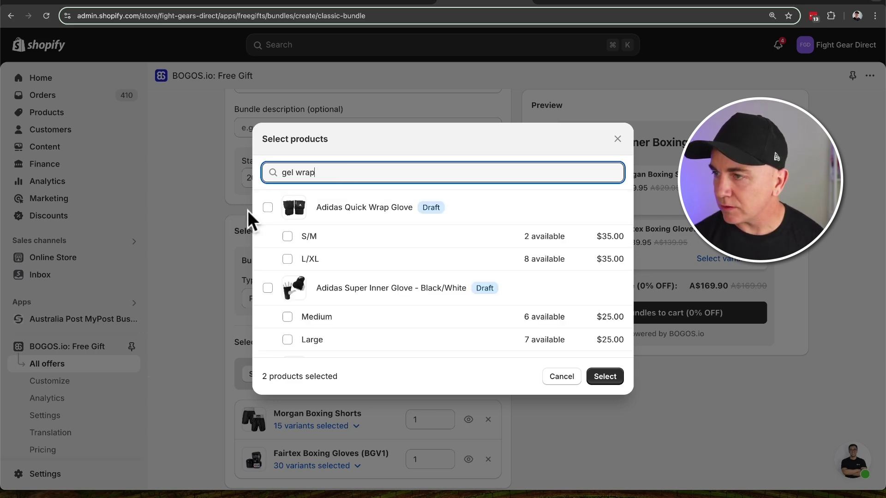
{"action": "scroll", "coordinate": [270, 288], "scroll_direction": "down", "scroll_amount": 2}
{"action": "left_click", "coordinate": [267, 252]}
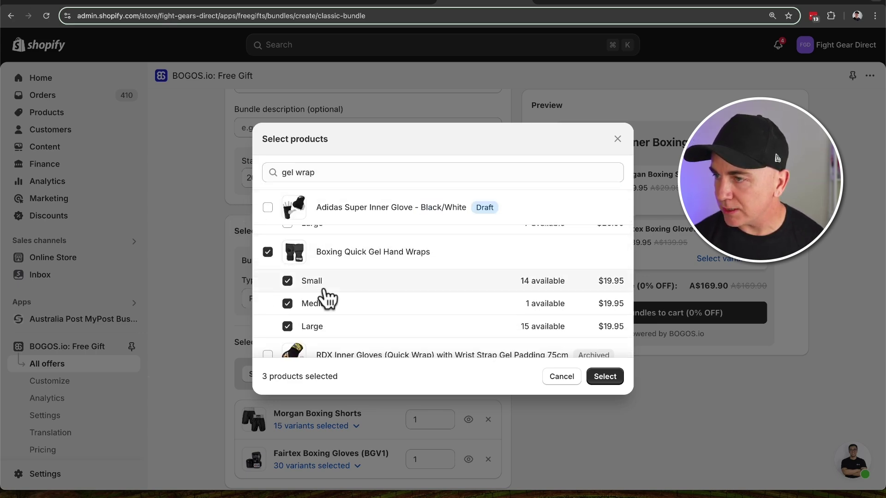
{"action": "left_click", "coordinate": [604, 377]}
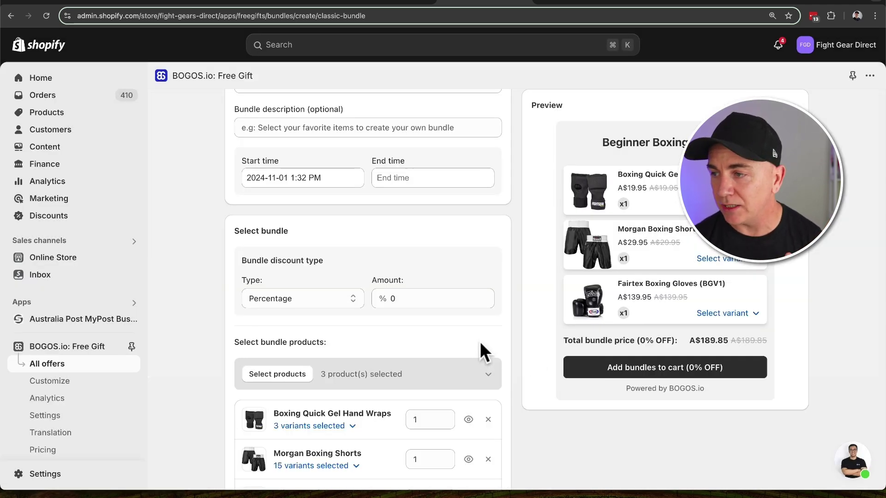
Try a 50 percent discount on the bundle's total price.
{"action": "scroll", "coordinate": [479, 342], "scroll_direction": "down", "scroll_amount": 2}
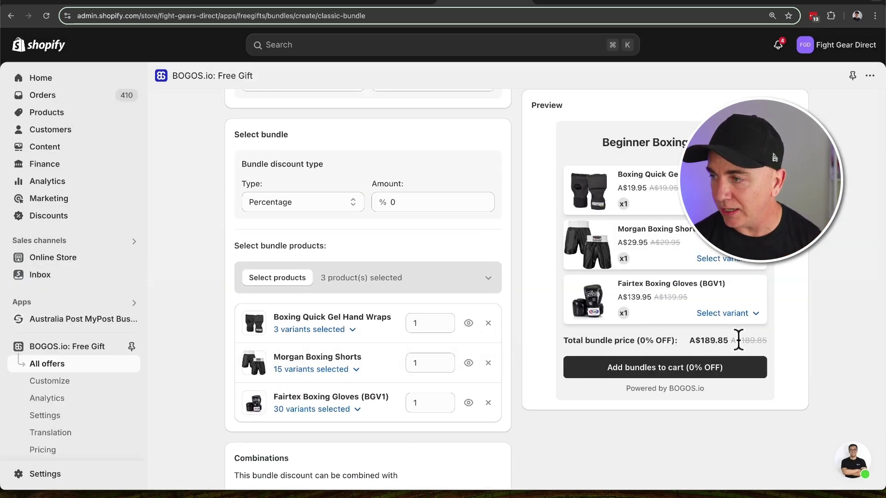
{"action": "left_click_drag", "start_coordinate": [759, 340], "coordinate": [700, 344]}
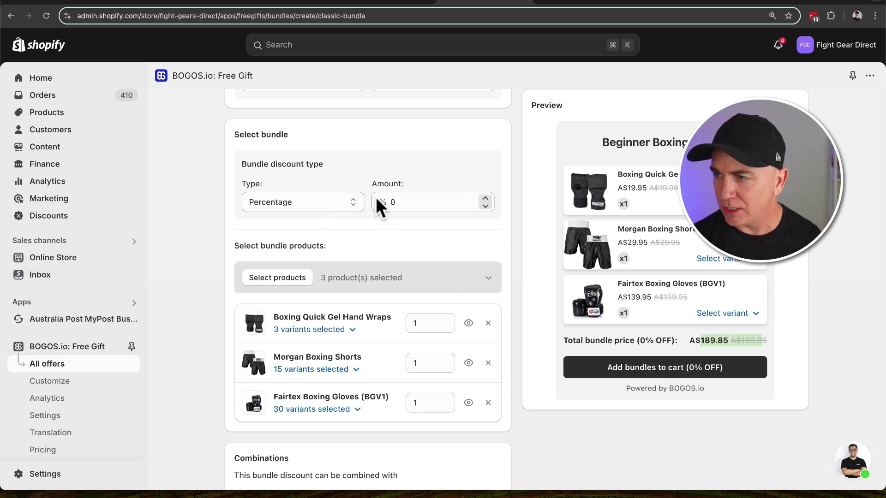
{"action": "left_click", "coordinate": [406, 201]}
{"action": "key", "text": "BackSpace"}
{"action": "type", "text": "50"}
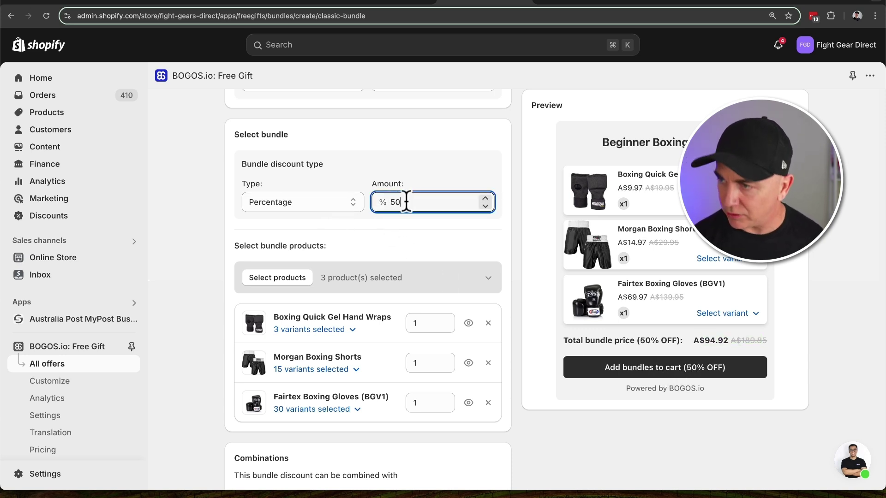
{"action": "left_click", "coordinate": [516, 264]}
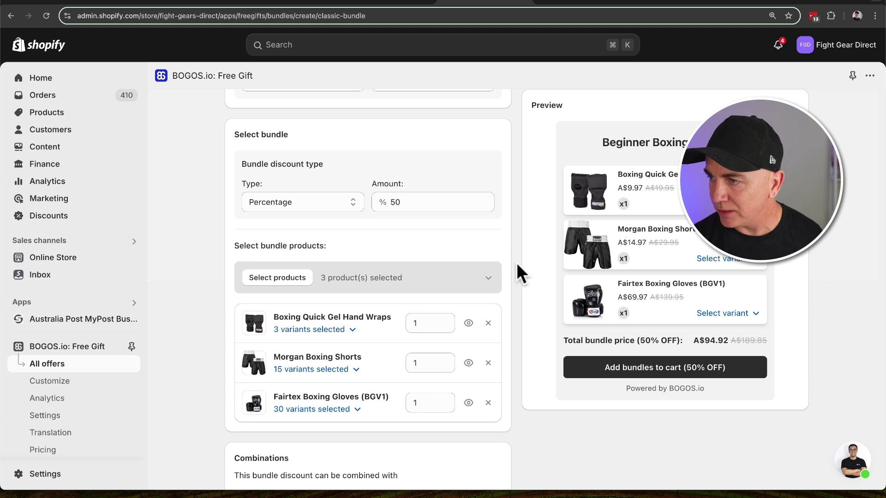
Switch the bundle discount type to Amount and set it to A$89.95.
{"action": "left_click", "coordinate": [333, 203]}
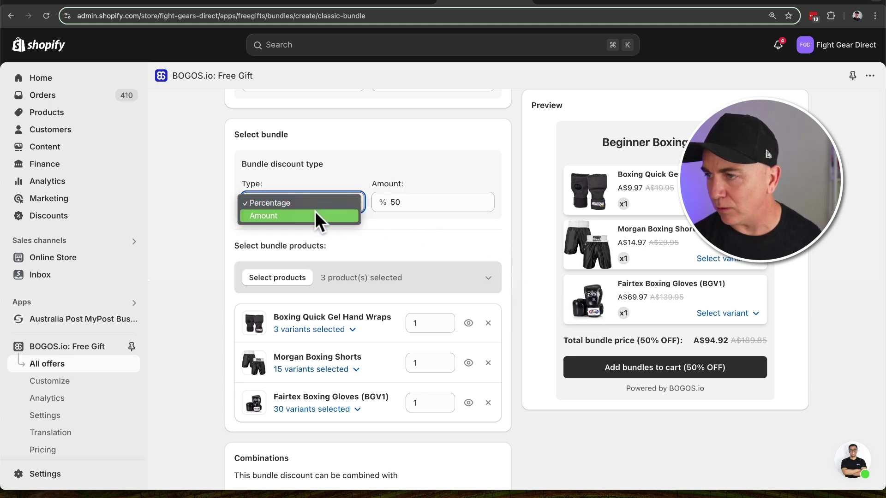
{"action": "left_click", "coordinate": [319, 216]}
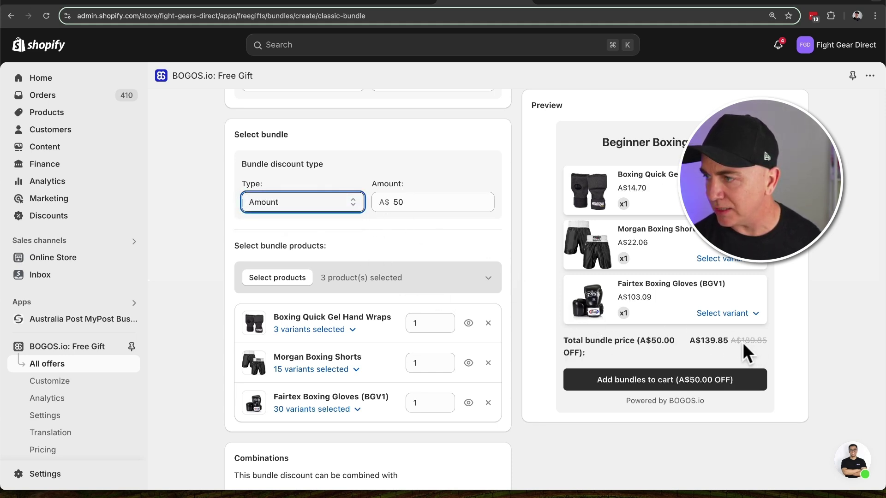
{"action": "left_click_drag", "start_coordinate": [392, 202], "coordinate": [503, 225]}
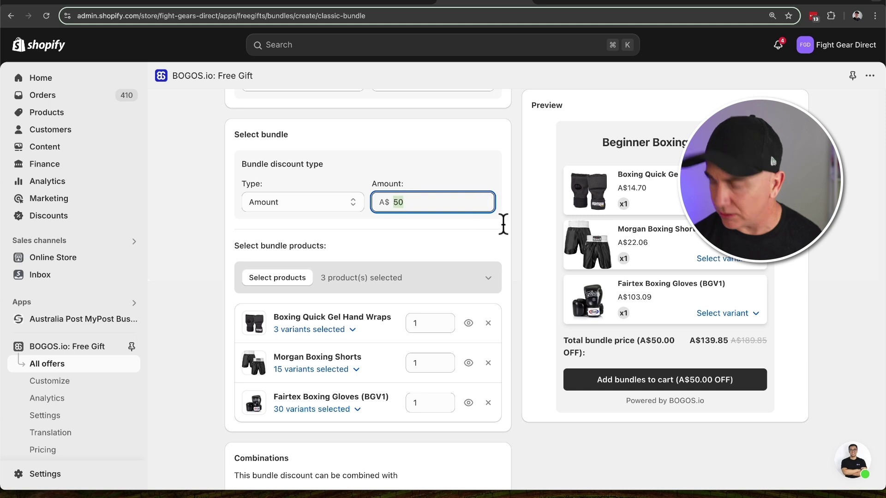
{"action": "type", "text": "89.95"}
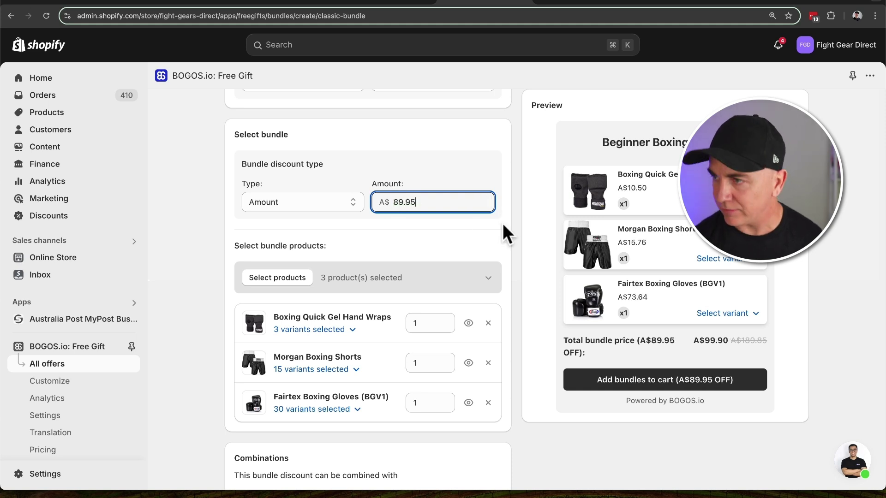
{"action": "left_click", "coordinate": [515, 227]}
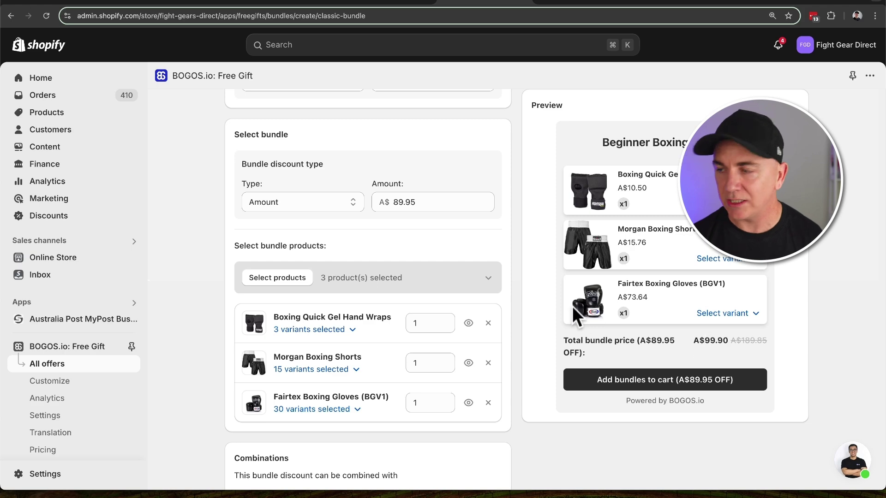
Check the bundle's settings and publish it with order and shipping discount combinations allowed.
{"action": "scroll", "coordinate": [503, 277], "scroll_direction": "down", "scroll_amount": 3}
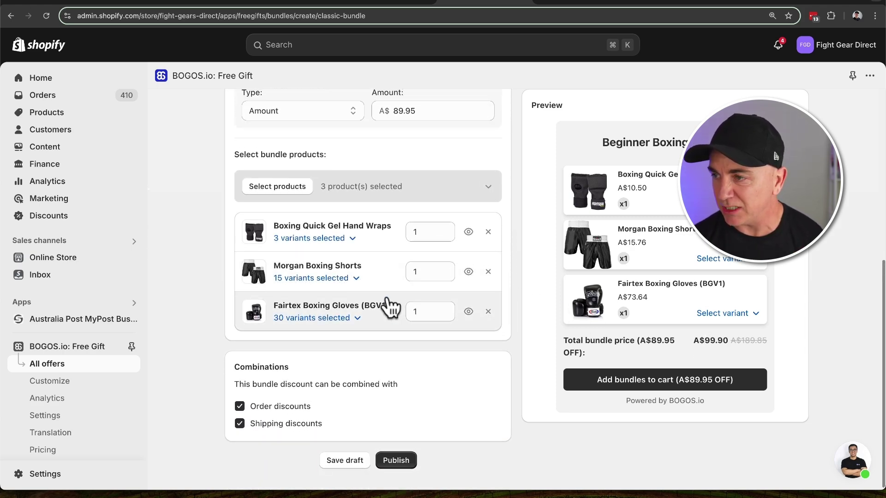
{"action": "scroll", "coordinate": [389, 307], "scroll_direction": "up", "scroll_amount": 10}
{"action": "scroll", "coordinate": [389, 306], "scroll_direction": "down", "scroll_amount": 10}
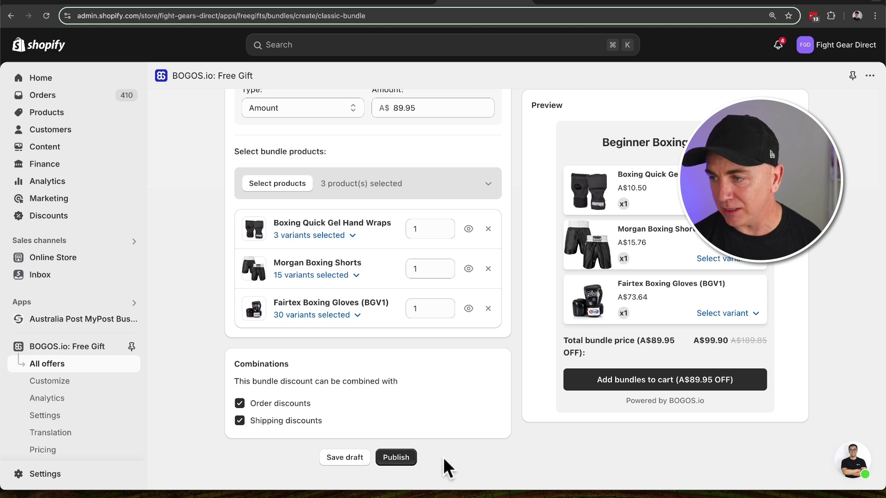
{"action": "left_click", "coordinate": [403, 463]}
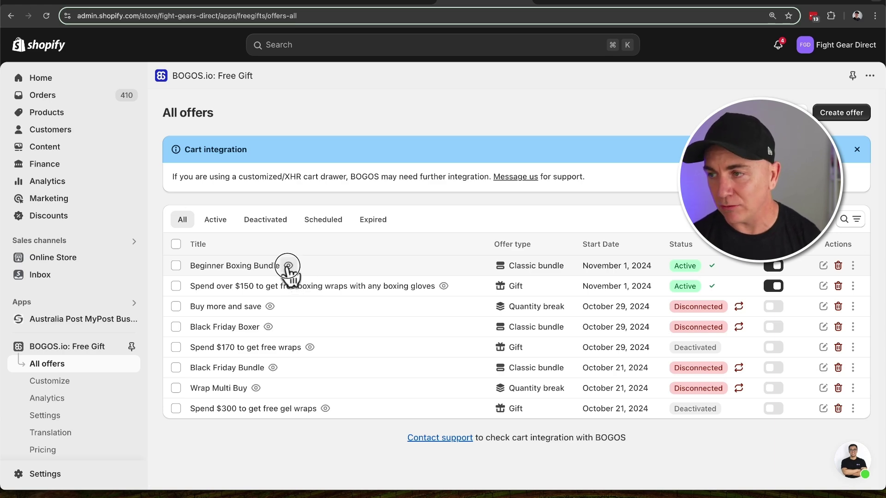
View the Beginner Boxing Bundle on the online store and dismiss the free gift popup.
{"action": "left_click", "coordinate": [288, 266]}
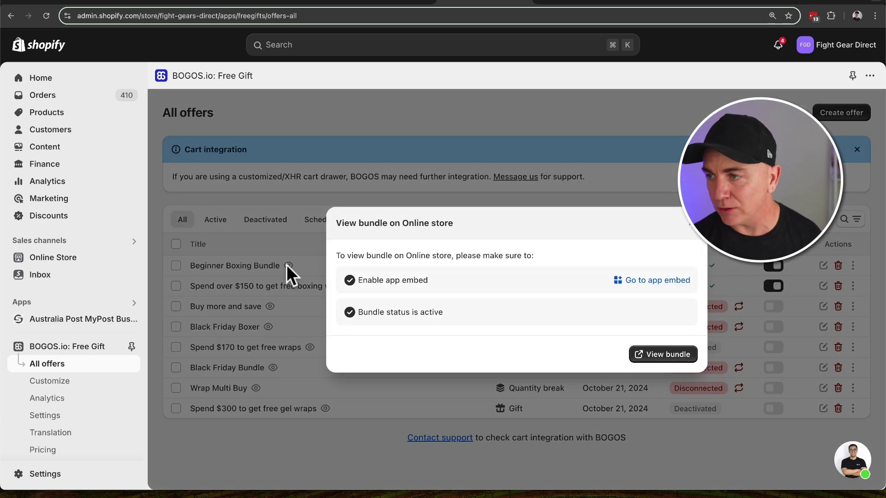
{"action": "left_click", "coordinate": [678, 362]}
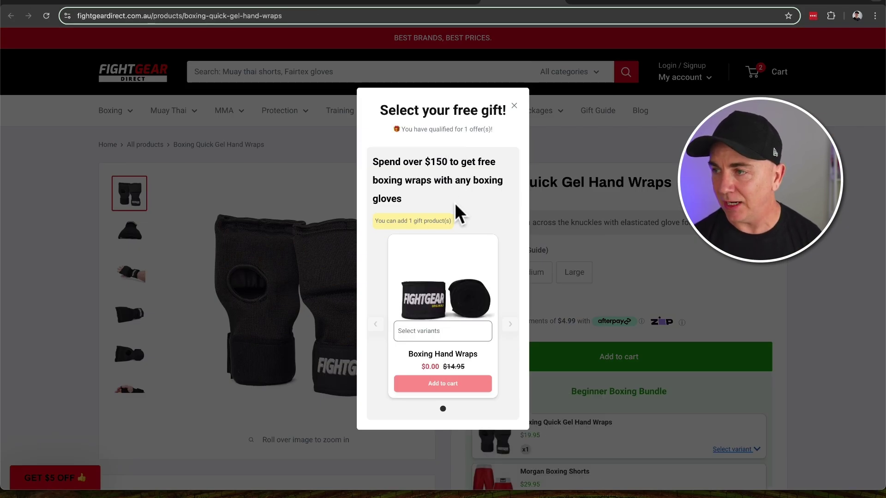
{"action": "left_click", "coordinate": [514, 105]}
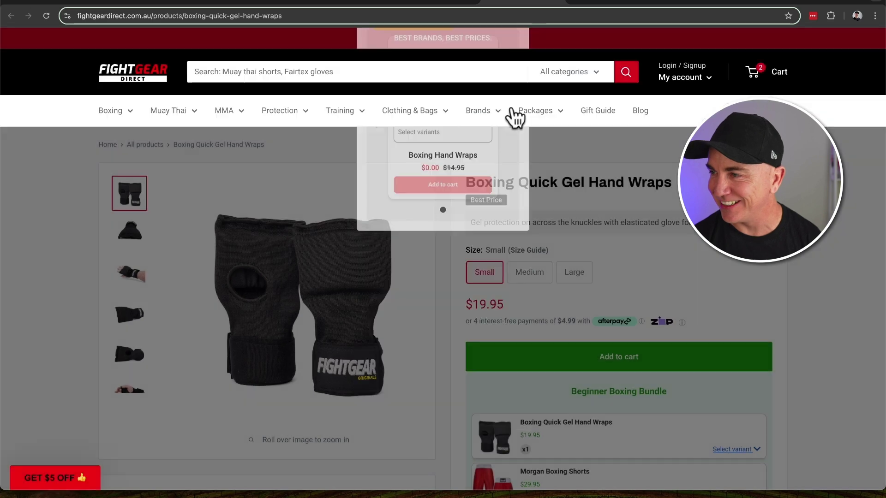
Remove the Fairtex Boxing Gloves from the store cart and close the cart preview.
{"action": "left_click", "coordinate": [753, 73]}
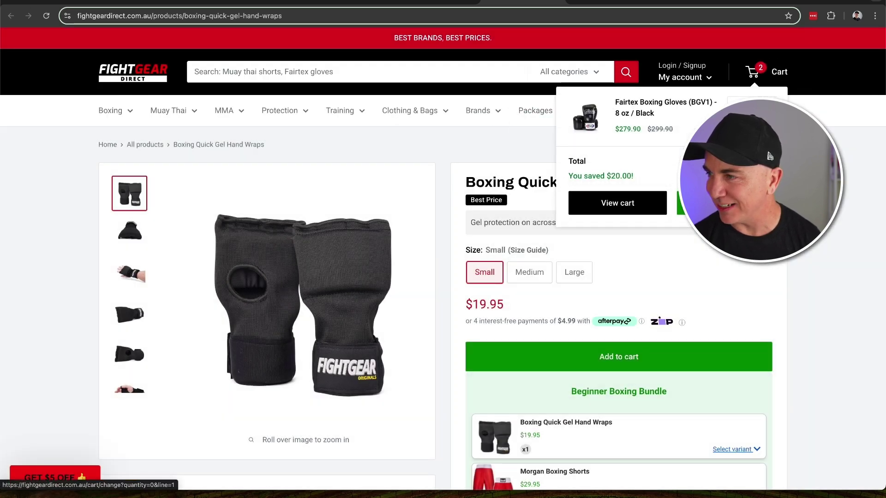
{"action": "left_click", "coordinate": [770, 156]}
{"action": "left_click", "coordinate": [825, 119]}
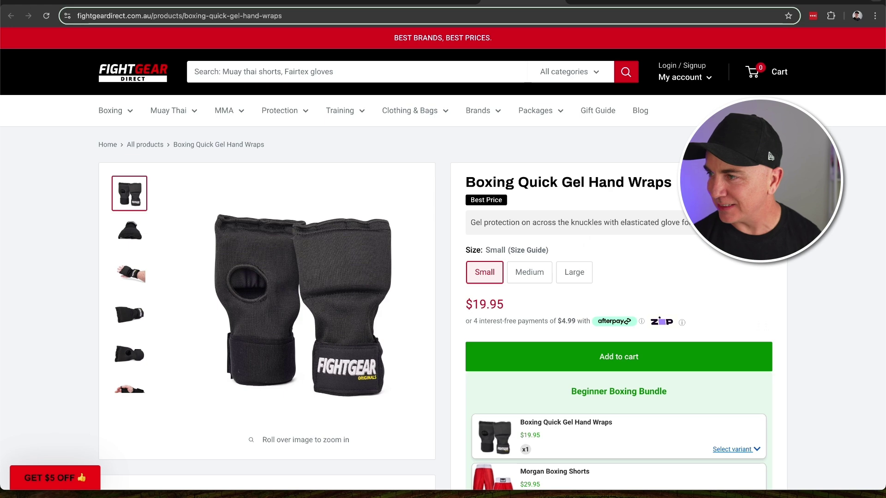
Examine the Beginner Boxing Bundle's items and discounted price on the product page, and return to the BOGOS offers list.
{"action": "scroll", "coordinate": [726, 296], "scroll_direction": "down", "scroll_amount": 3}
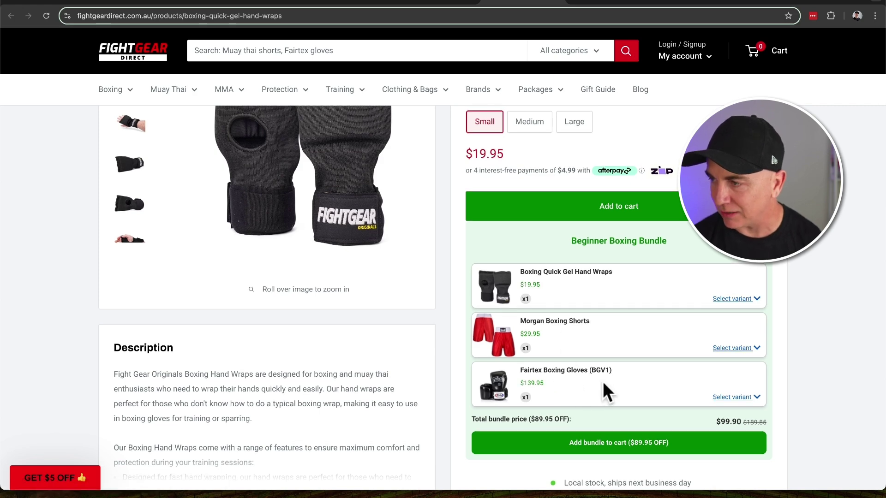
{"action": "scroll", "coordinate": [616, 381], "scroll_direction": "up", "scroll_amount": 2}
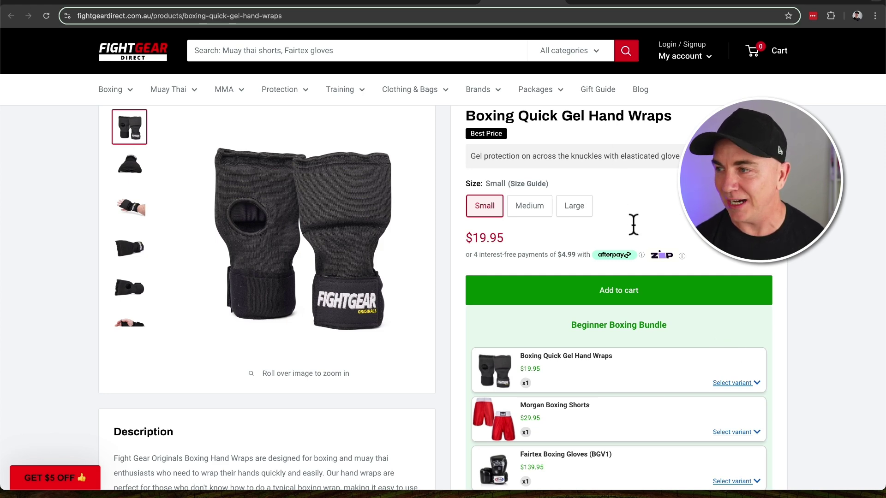
{"action": "left_click", "coordinate": [421, 2]}
{"action": "left_click", "coordinate": [417, 110]}
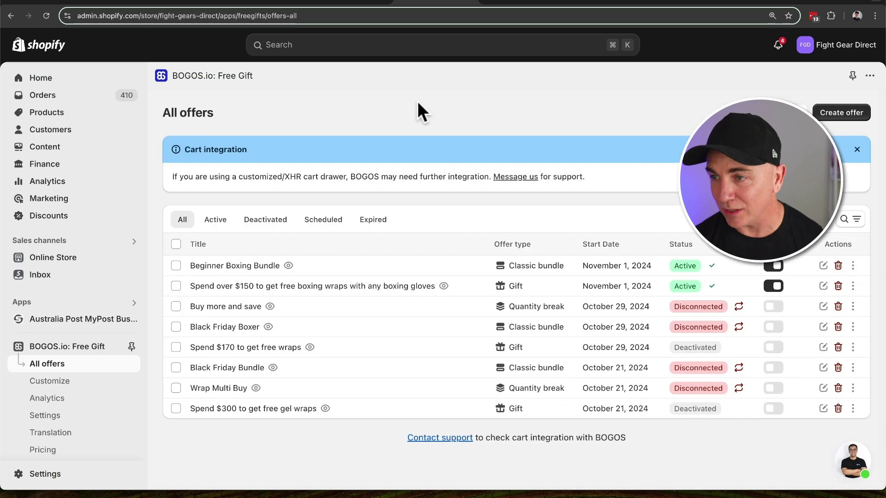
Open the current Warehouse 2.0 - NOV - Boxing theme in the theme editor and load its default product template.
{"action": "left_click", "coordinate": [42, 261]}
{"action": "left_click", "coordinate": [45, 280]}
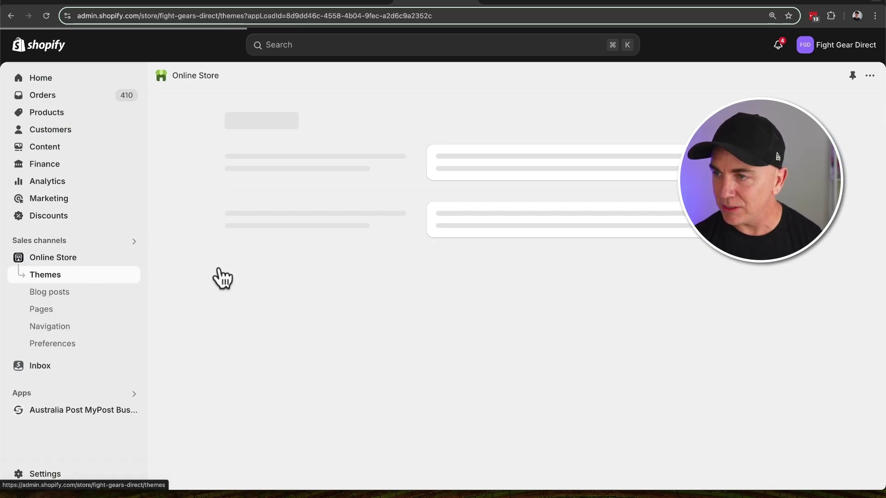
{"action": "scroll", "coordinate": [505, 289], "scroll_direction": "down", "scroll_amount": 2}
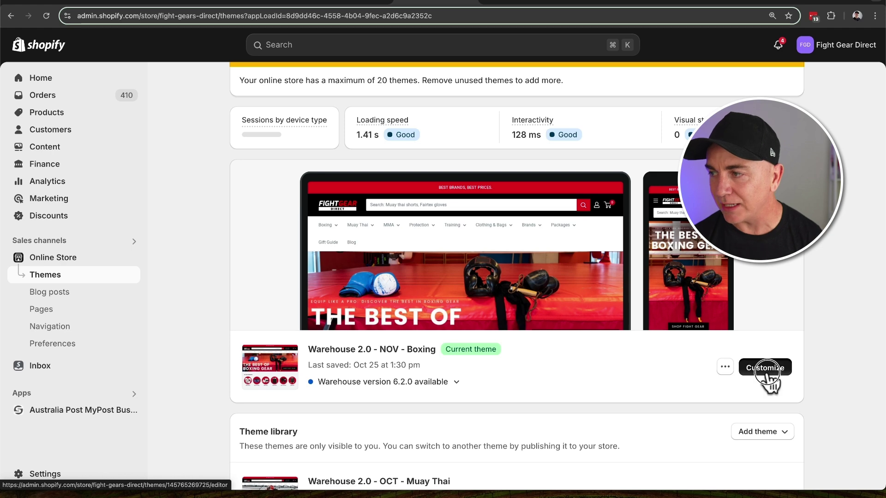
{"action": "left_click", "coordinate": [765, 369]}
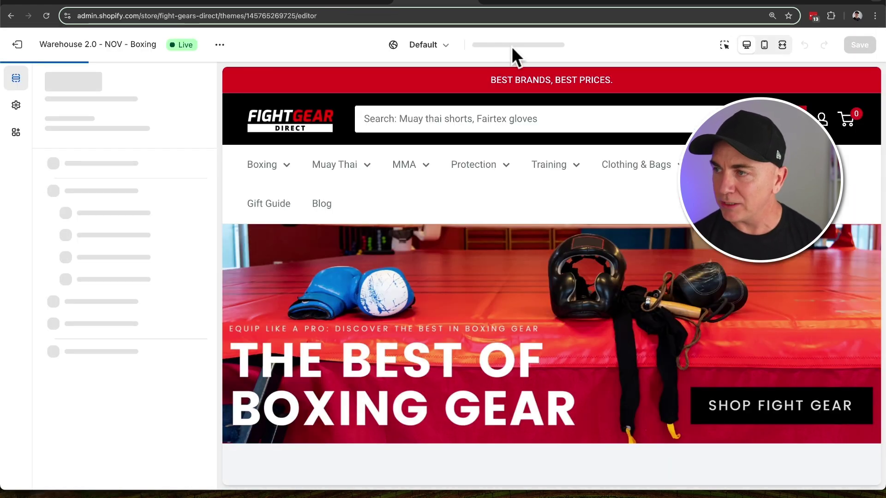
{"action": "left_click", "coordinate": [518, 47]}
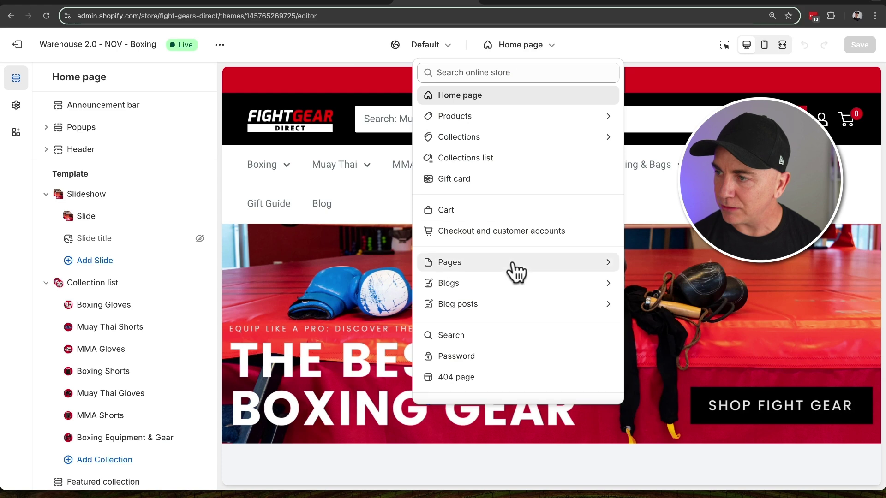
{"action": "left_click", "coordinate": [491, 117]}
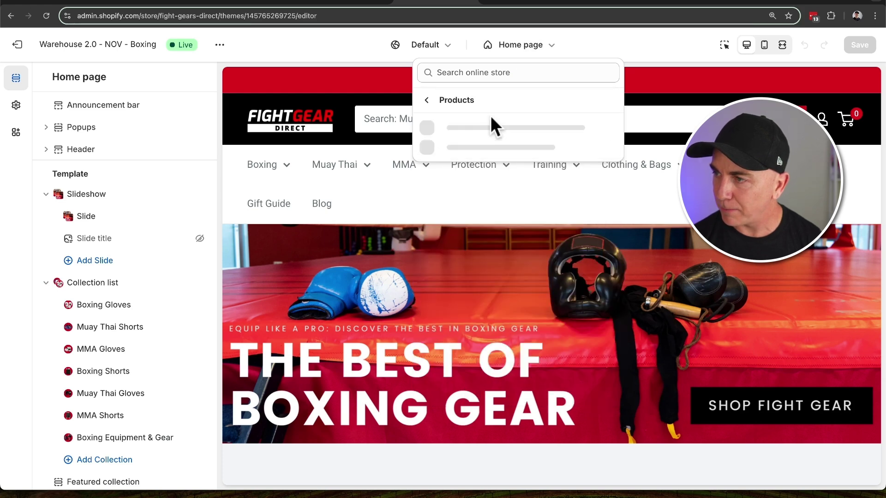
{"action": "left_click", "coordinate": [492, 124]}
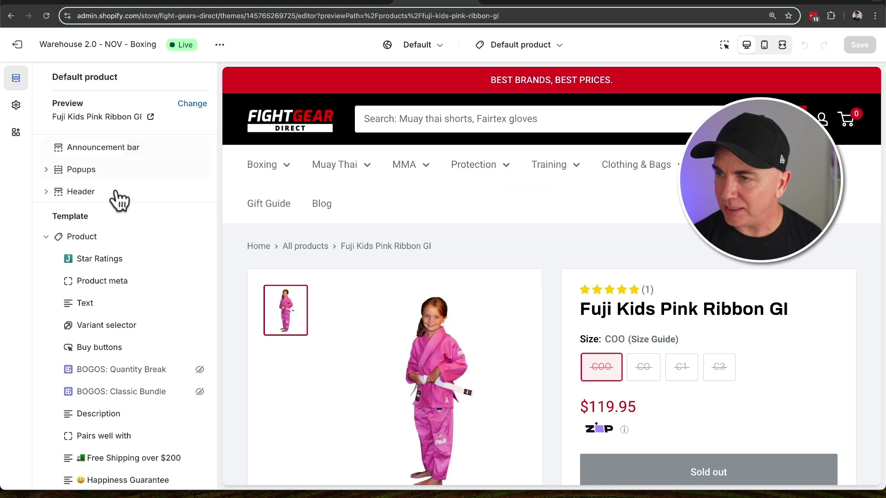
Make the hidden BOGOS: Classic Bundle block visible in the default product template.
{"action": "scroll", "coordinate": [108, 305], "scroll_direction": "down", "scroll_amount": 3}
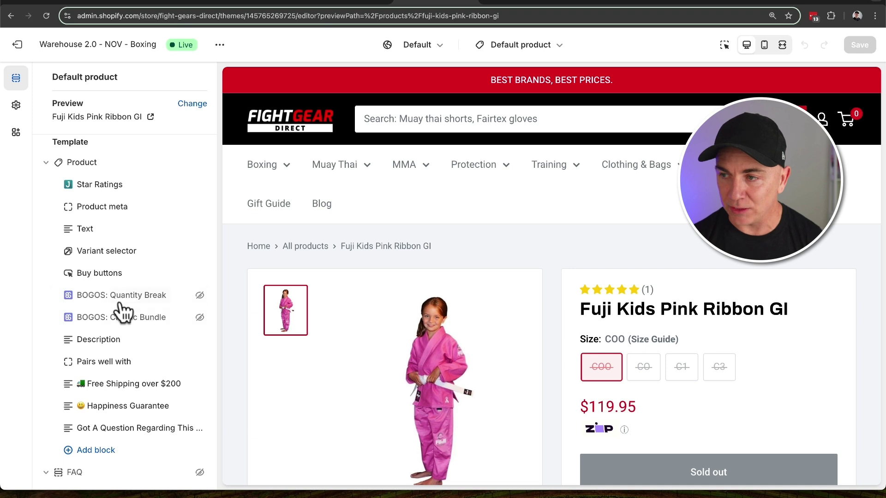
{"action": "mouse_move", "coordinate": [122, 312]}
{"action": "left_mouse_down"}
{"action": "mouse_move", "coordinate": [123, 300]}
{"action": "mouse_move", "coordinate": [130, 307]}
{"action": "left_mouse_up"}
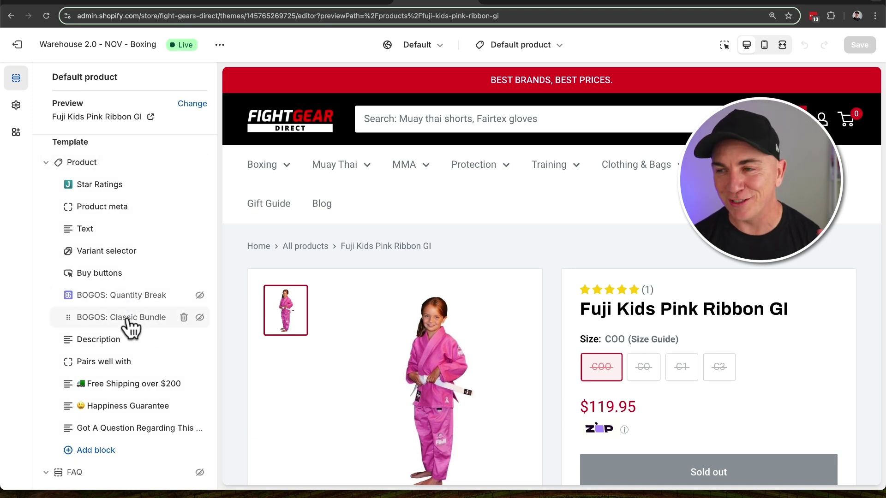
{"action": "left_click", "coordinate": [199, 318]}
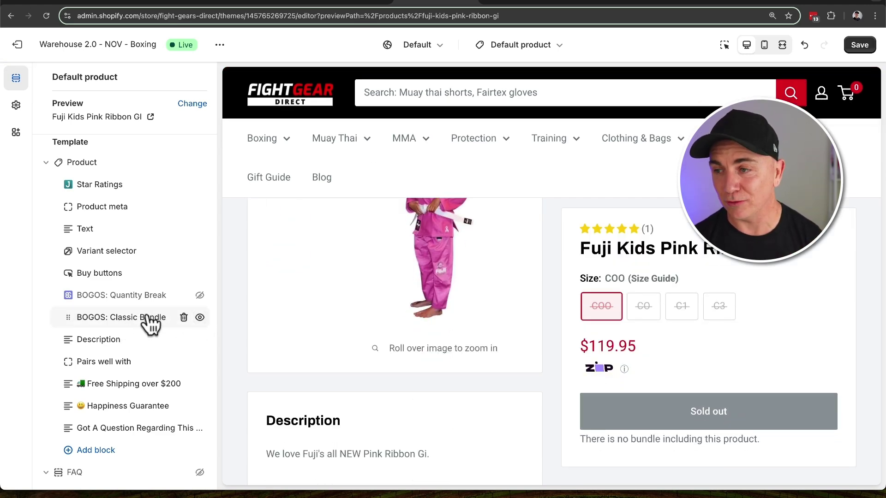
Examine the BOGOS app blocks that can be added to the product template, and leave the theme editor without saving.
{"action": "scroll", "coordinate": [138, 322], "scroll_direction": "down", "scroll_amount": 1}
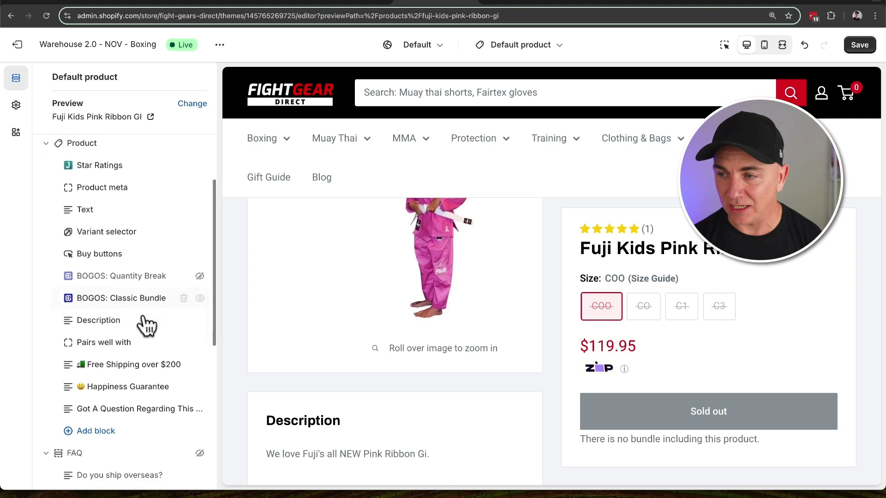
{"action": "left_click", "coordinate": [111, 430]}
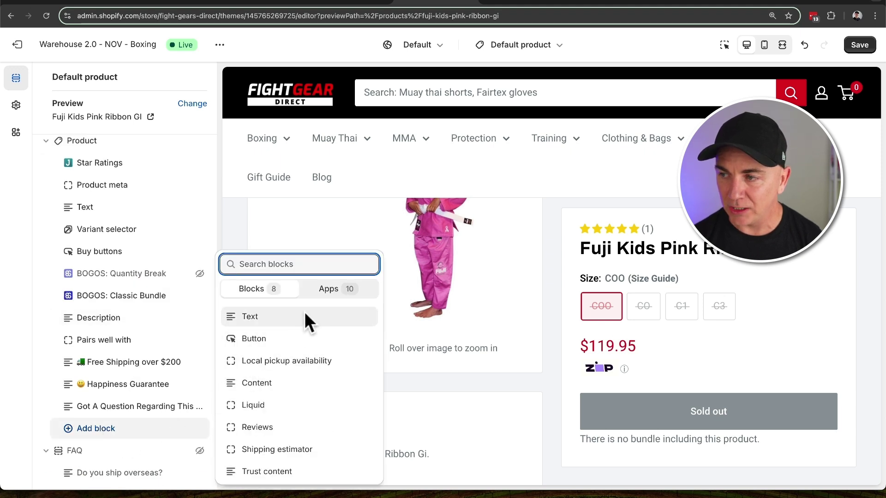
{"action": "left_click", "coordinate": [336, 290]}
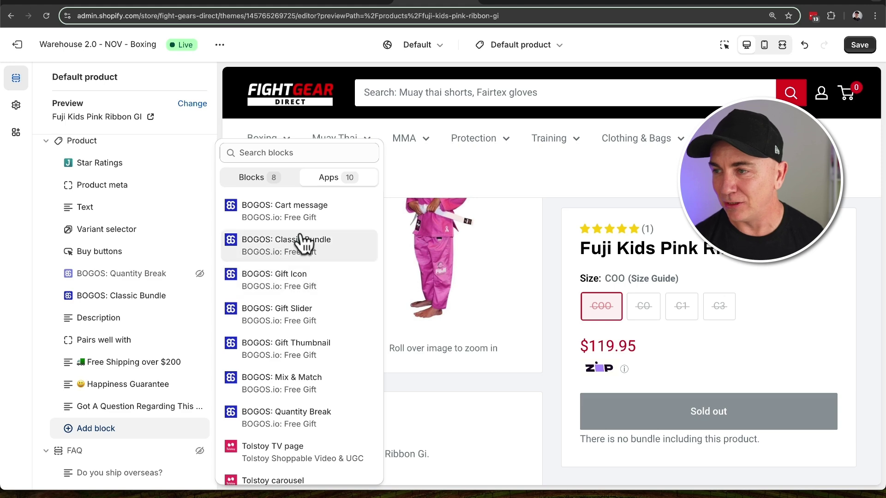
{"action": "left_click", "coordinate": [13, 44]}
{"action": "left_click", "coordinate": [13, 44]}
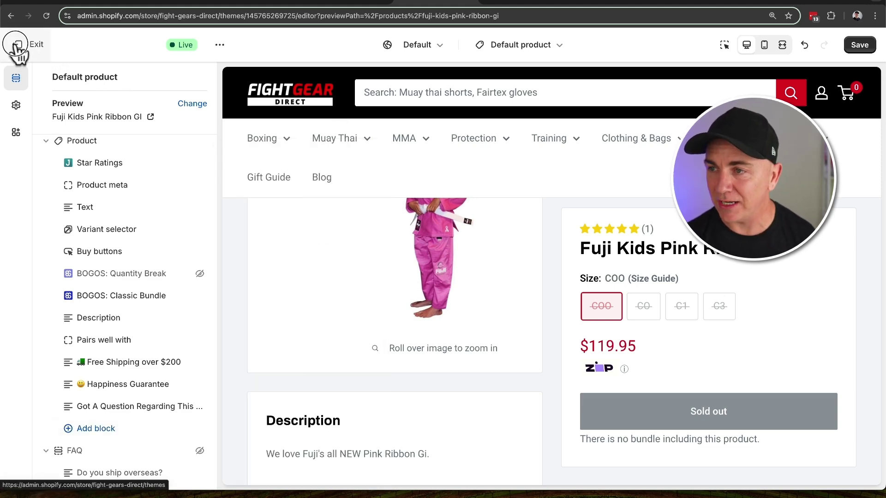
{"action": "left_click", "coordinate": [590, 296]}
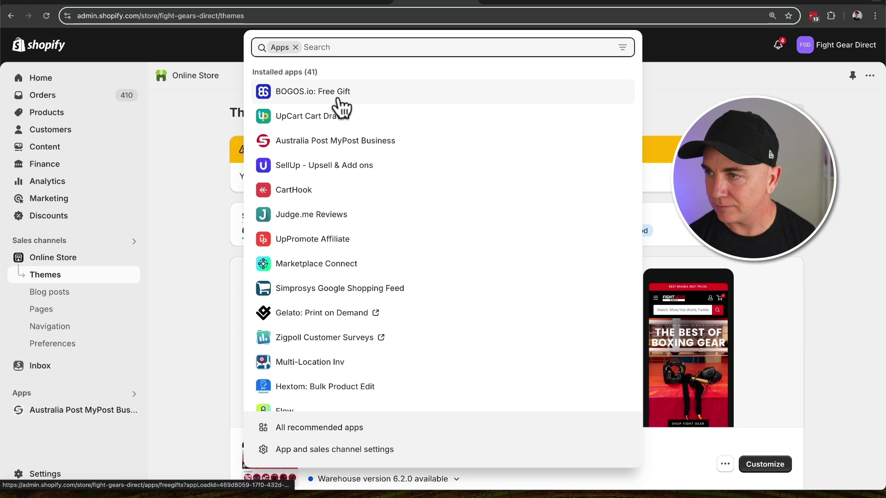
Return to the BOGOS offers list and start a new bundle offer of the Quantity break type.
{"action": "left_click", "coordinate": [340, 92]}
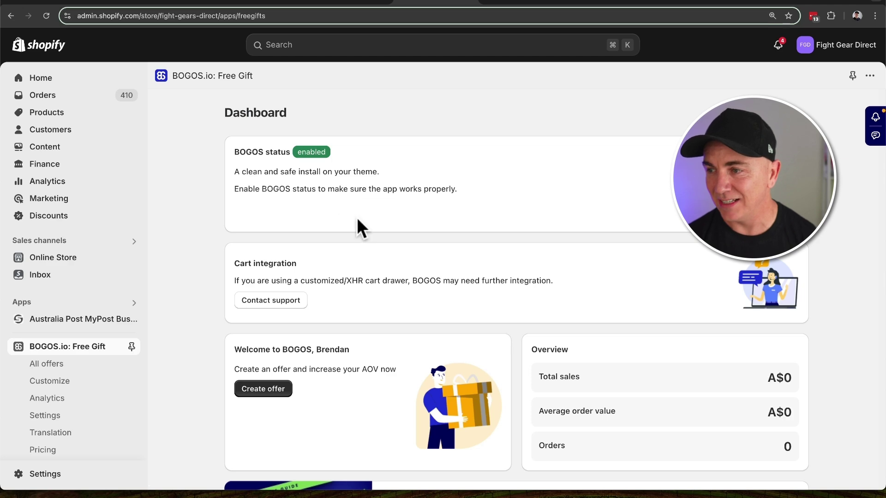
{"action": "scroll", "coordinate": [363, 271], "scroll_direction": "down", "scroll_amount": 2}
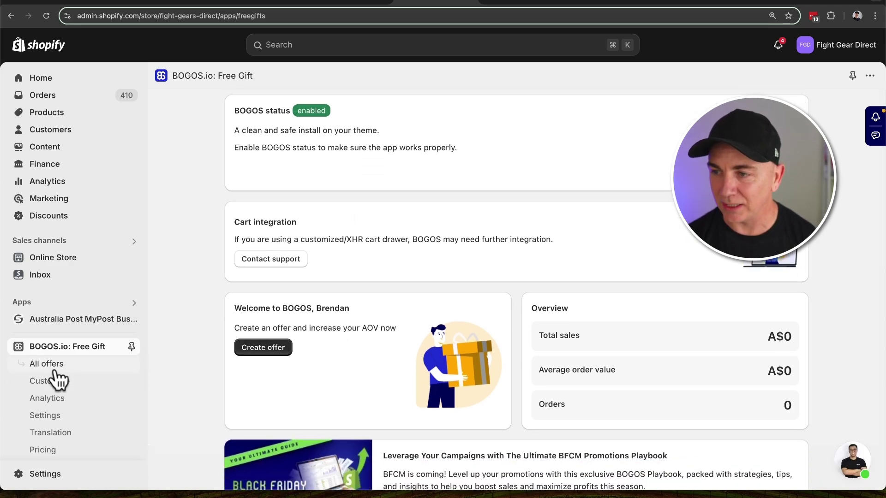
{"action": "left_click", "coordinate": [39, 368]}
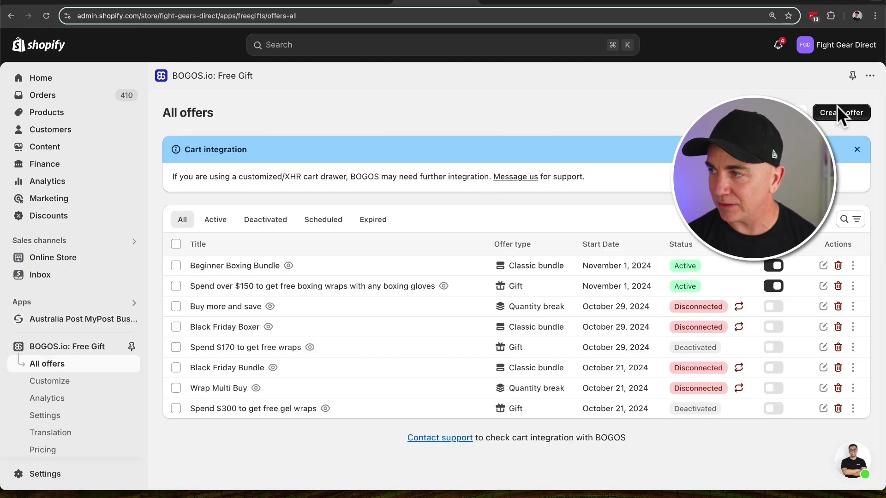
{"action": "left_click", "coordinate": [842, 112]}
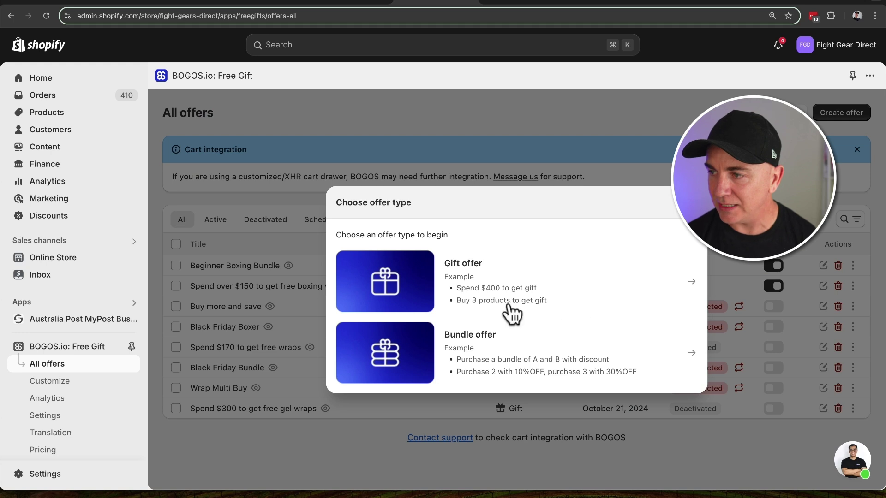
{"action": "left_click", "coordinate": [486, 347]}
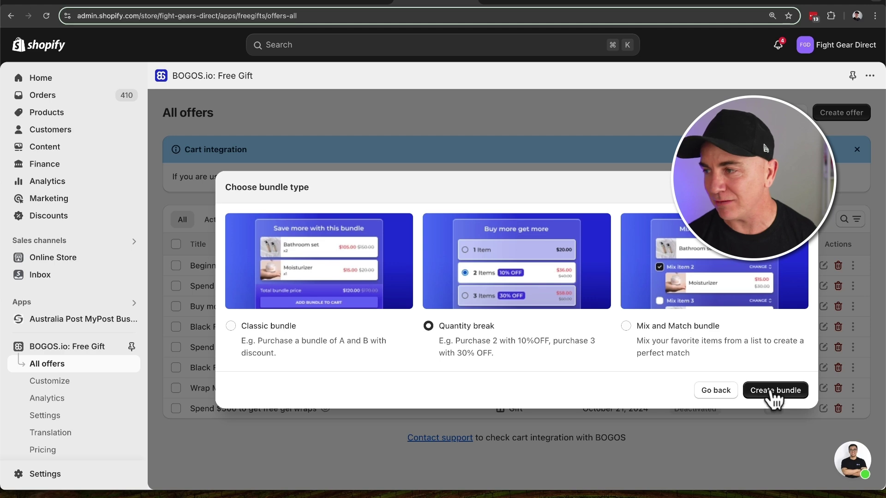
{"action": "left_click", "coordinate": [775, 400]}
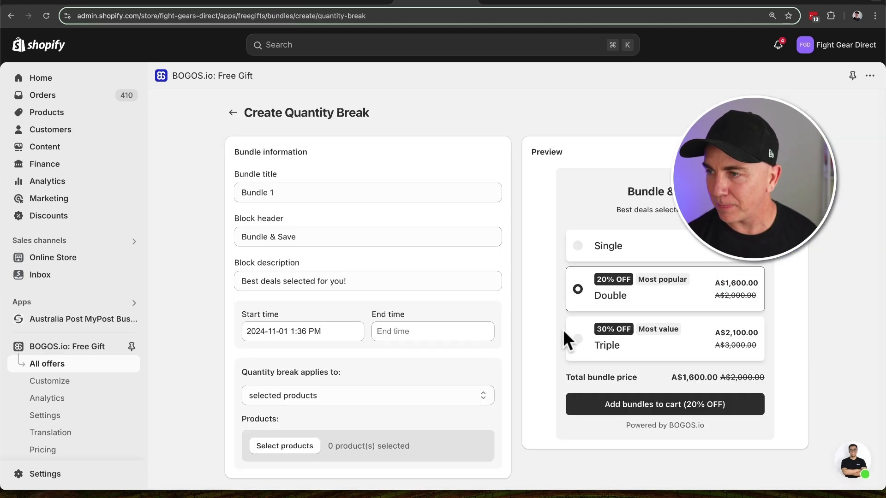
Title the quantity break "Buy 2 shorts for $60" and set its block header to "Bundle & Save on Shorts".
{"action": "left_click", "coordinate": [334, 196]}
{"action": "key", "text": "super+a"}
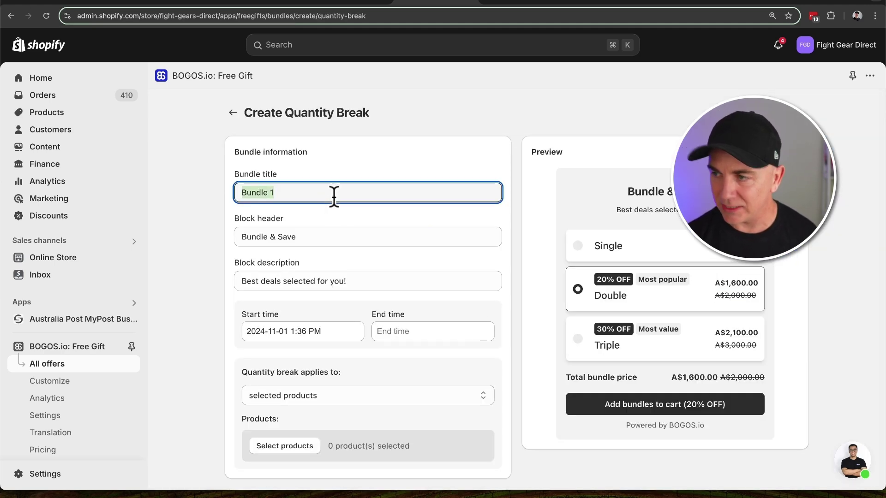
{"action": "type", "text": "Buy 2 short"}
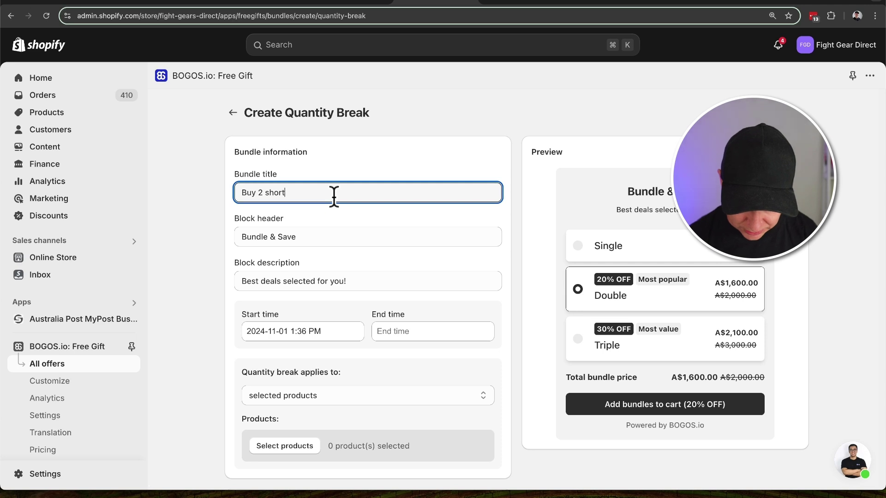
{"action": "type", "text": "s for $60"}
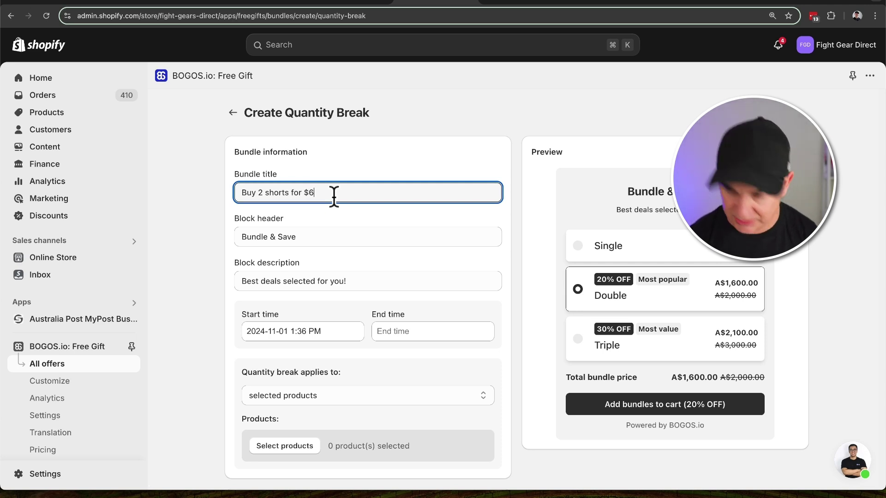
{"action": "left_click", "coordinate": [220, 222]}
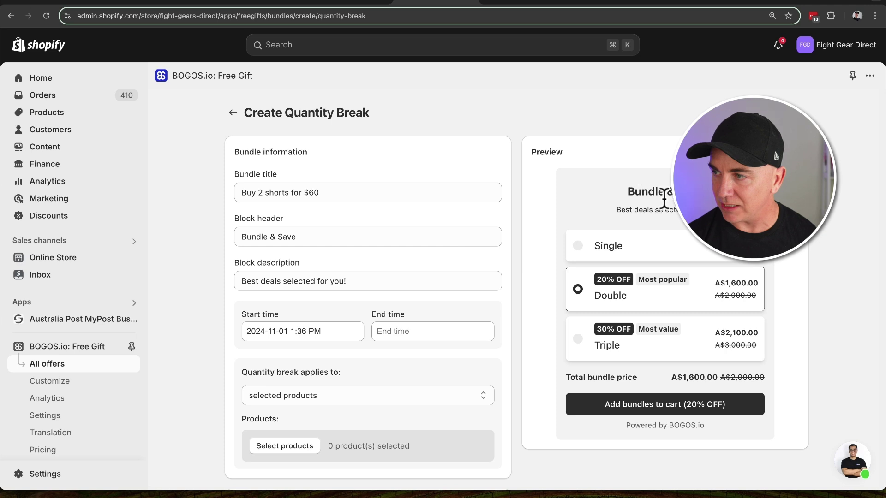
{"action": "left_click", "coordinate": [338, 234]}
{"action": "type", "text": "on Shorts"}
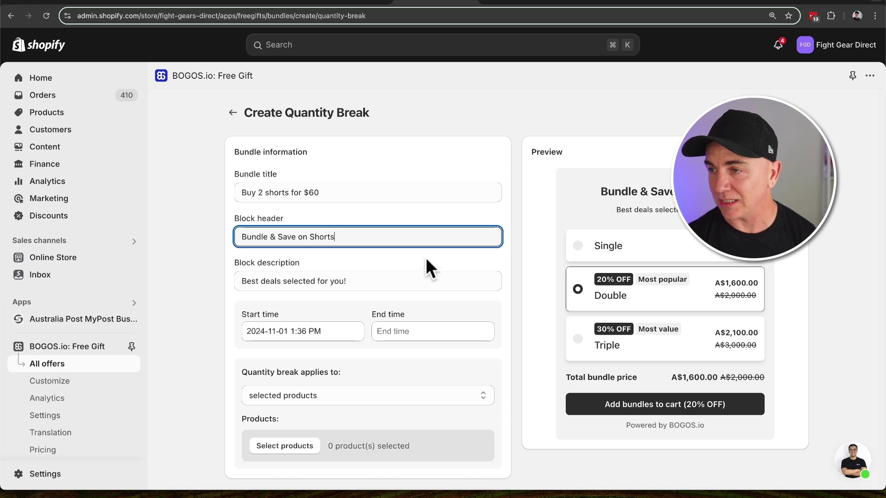
Set the quantity break to apply to all except selected products.
{"action": "scroll", "coordinate": [293, 286], "scroll_direction": "down", "scroll_amount": 2}
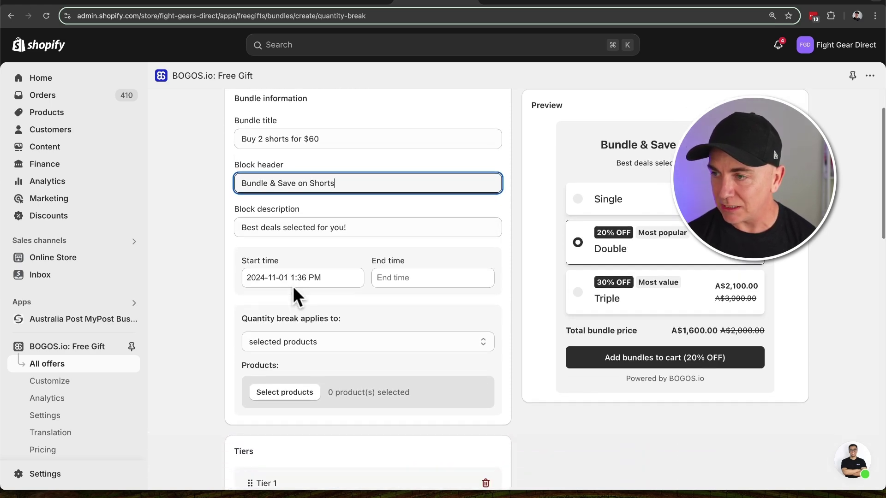
{"action": "scroll", "coordinate": [200, 323], "scroll_direction": "down", "scroll_amount": 3}
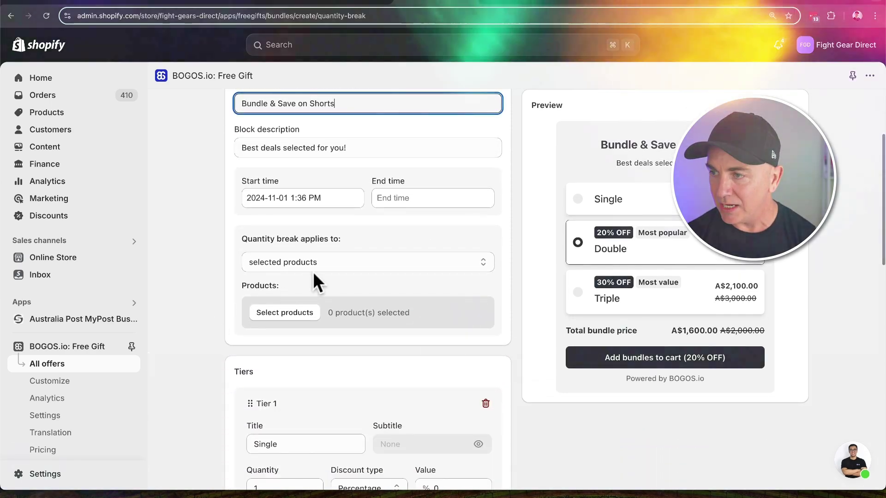
{"action": "left_click", "coordinate": [292, 226]}
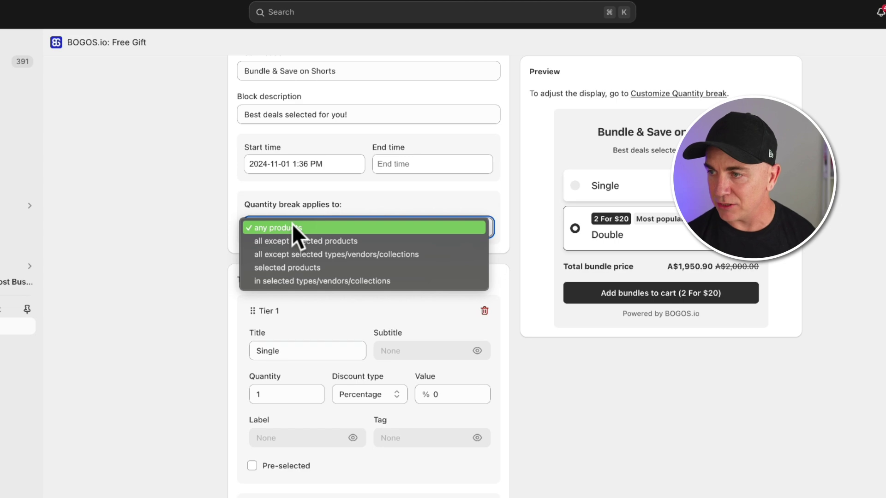
{"action": "left_click", "coordinate": [320, 268]}
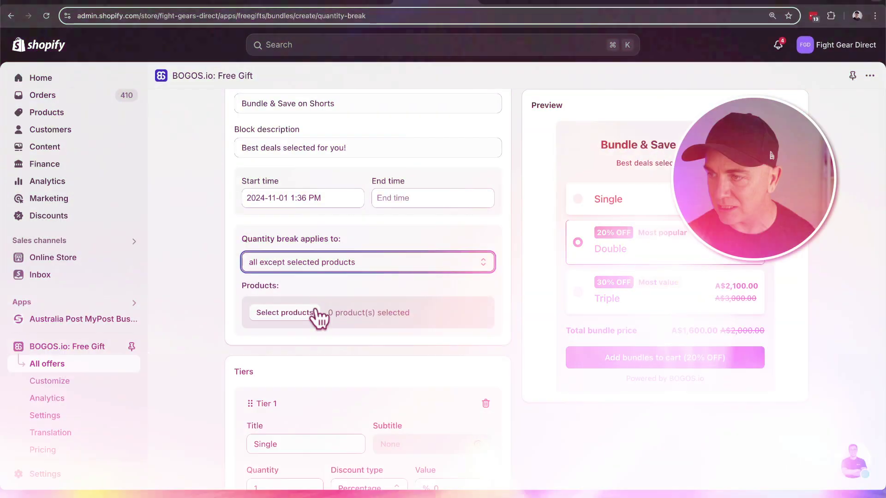
Search the products for "morgan shorts" and add all sizes of Classic Muay Thai Shorts V2 by Morgan Sports to the product selection.
{"action": "left_click", "coordinate": [295, 320]}
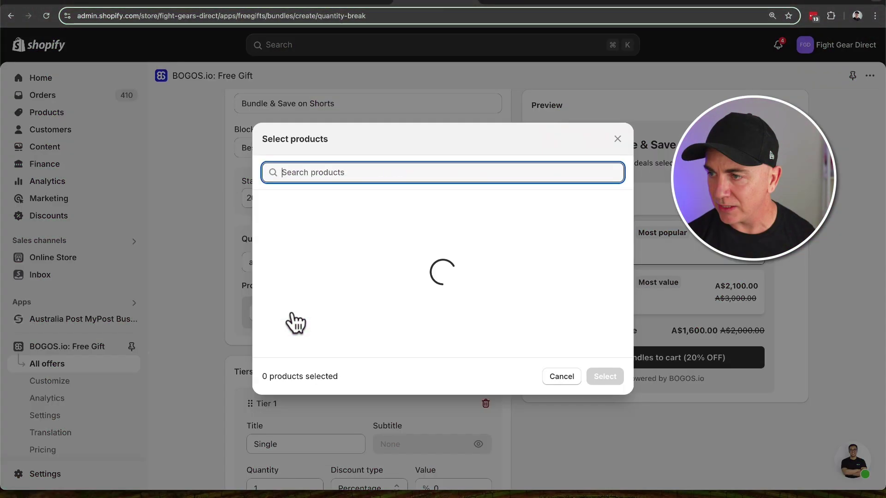
{"action": "type", "text": "morgan"}
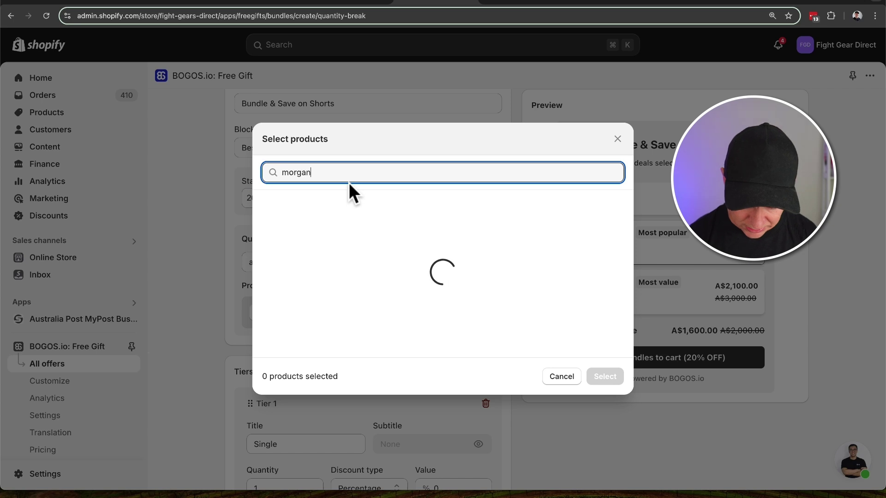
{"action": "type", "text": " shorts"}
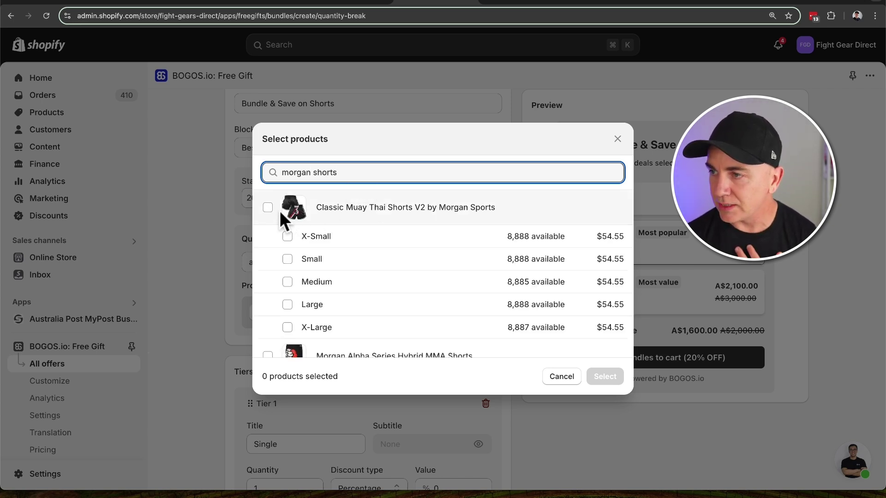
{"action": "left_click", "coordinate": [267, 208]}
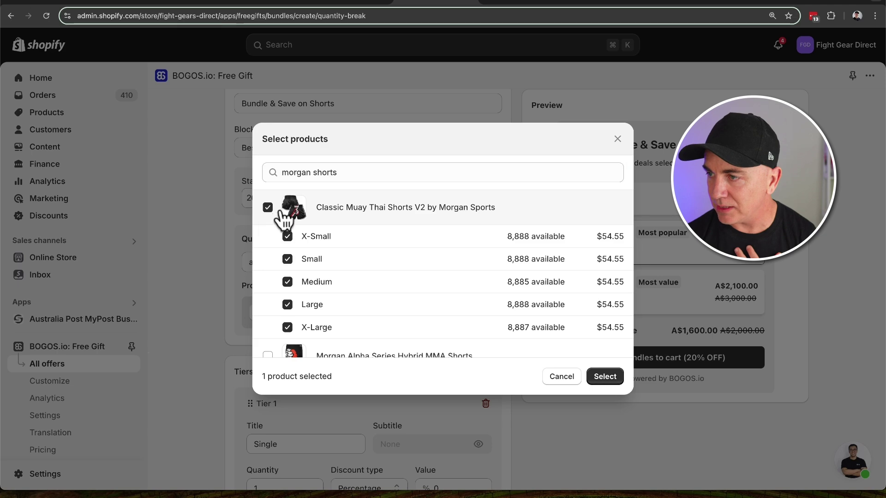
{"action": "left_click", "coordinate": [604, 376]}
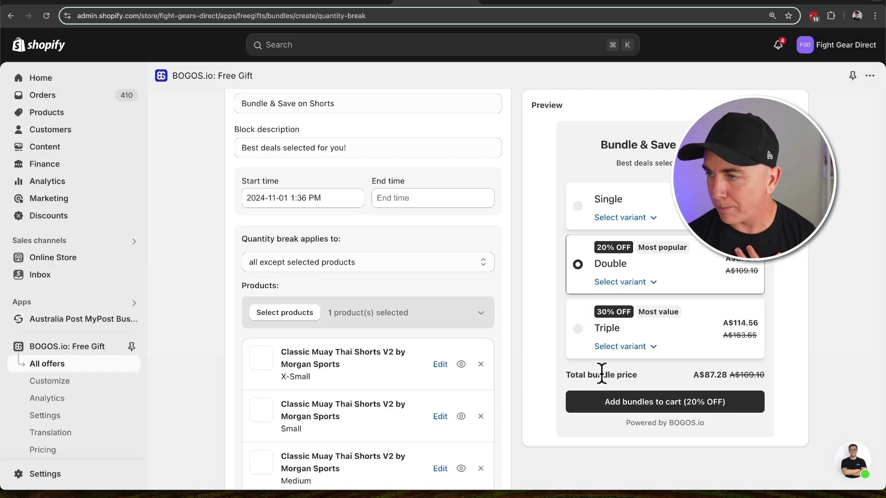
{"action": "scroll", "coordinate": [355, 363], "scroll_direction": "down", "scroll_amount": 2}
{"action": "scroll", "coordinate": [357, 362], "scroll_direction": "down", "scroll_amount": 2}
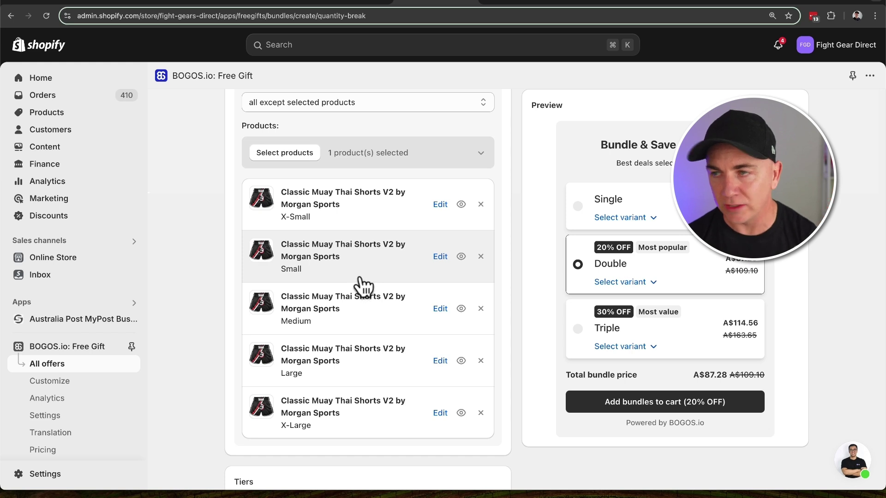
Remove the Triple tier from the quantity break, keeping only the Single and Double tiers.
{"action": "scroll", "coordinate": [364, 285], "scroll_direction": "down", "scroll_amount": 6}
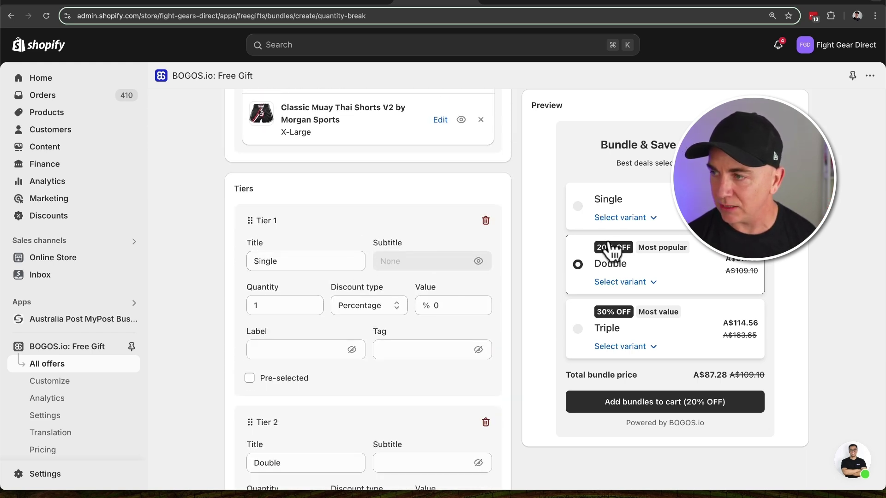
{"action": "scroll", "coordinate": [358, 326], "scroll_direction": "down", "scroll_amount": 4}
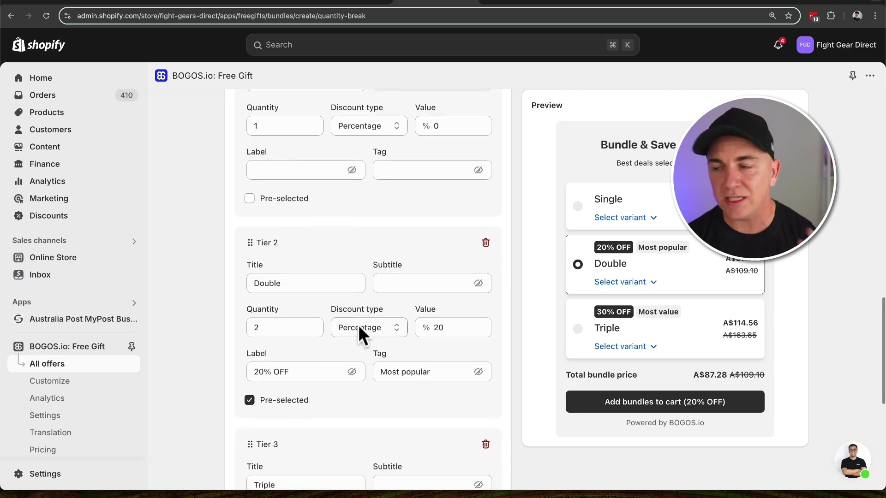
{"action": "scroll", "coordinate": [351, 319], "scroll_direction": "up", "scroll_amount": 2}
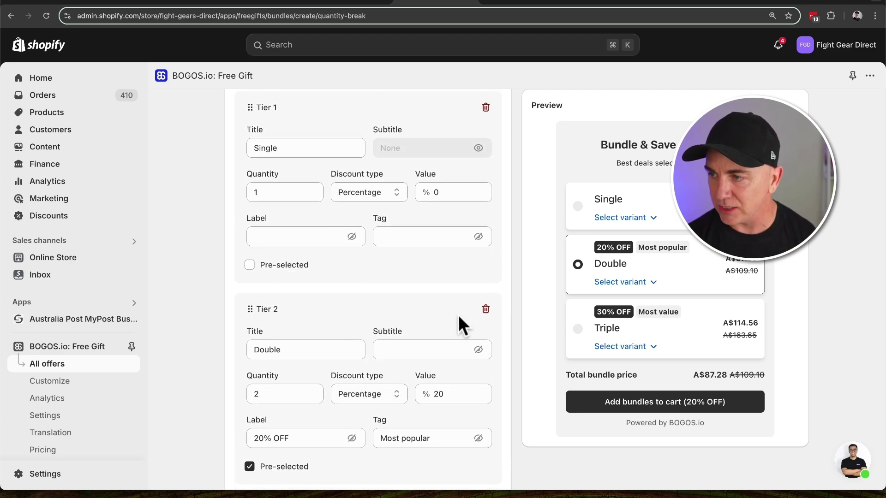
{"action": "scroll", "coordinate": [453, 314], "scroll_direction": "down", "scroll_amount": 7}
{"action": "left_click", "coordinate": [485, 192]}
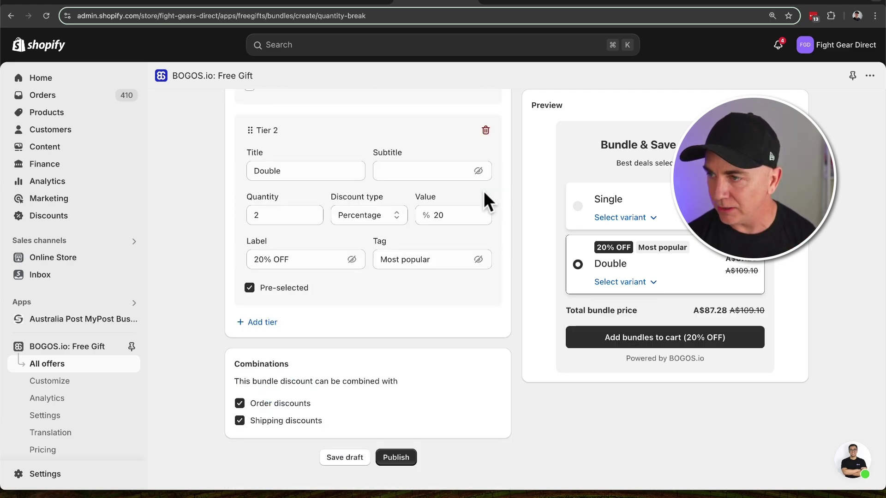
{"action": "left_click", "coordinate": [256, 322]}
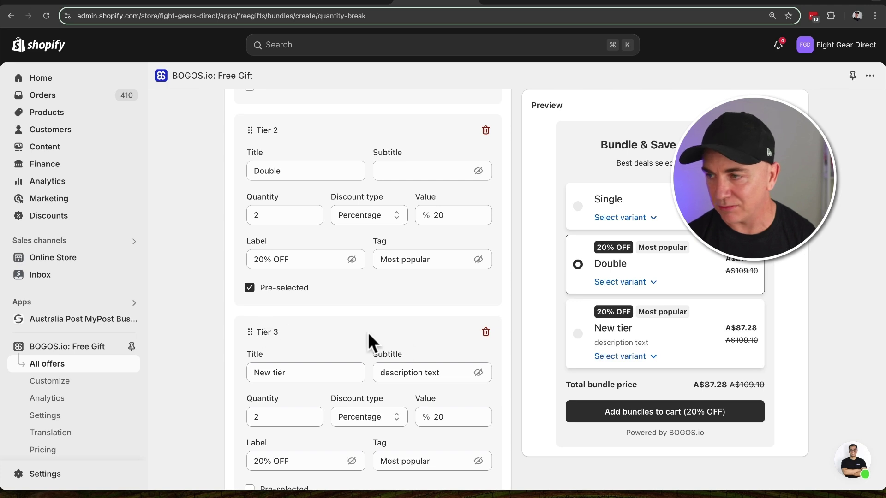
{"action": "left_click", "coordinate": [485, 331]}
Review the Single and Double tier settings along with the quantity break's title, header and selected products.
{"action": "scroll", "coordinate": [363, 317], "scroll_direction": "up", "scroll_amount": 4}
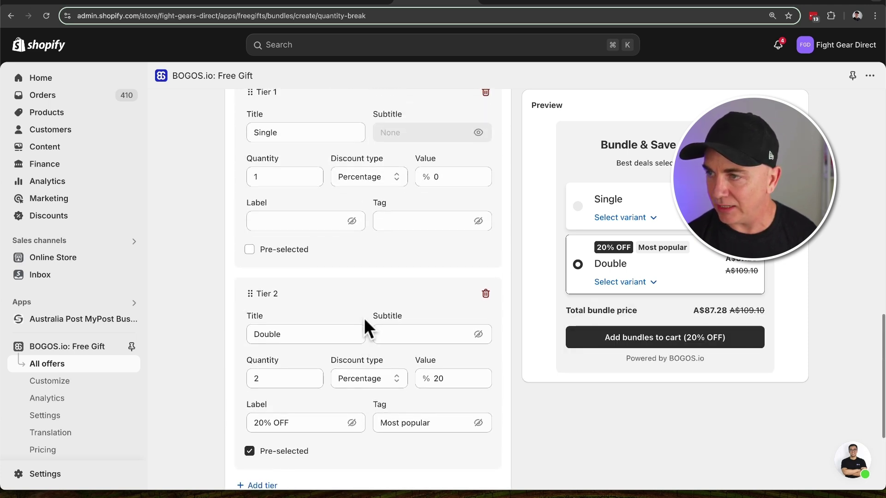
{"action": "scroll", "coordinate": [297, 182], "scroll_direction": "up", "scroll_amount": 1}
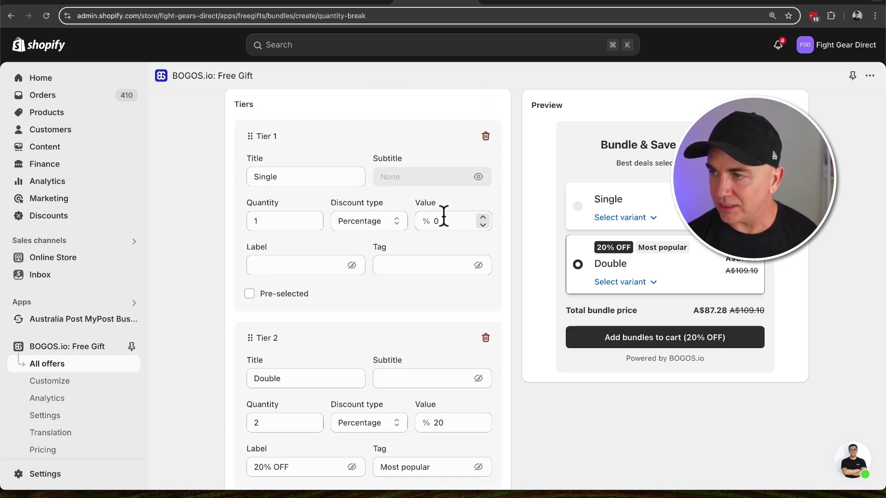
{"action": "scroll", "coordinate": [315, 272], "scroll_direction": "down", "scroll_amount": 2}
{"action": "scroll", "coordinate": [314, 272], "scroll_direction": "down", "scroll_amount": 1}
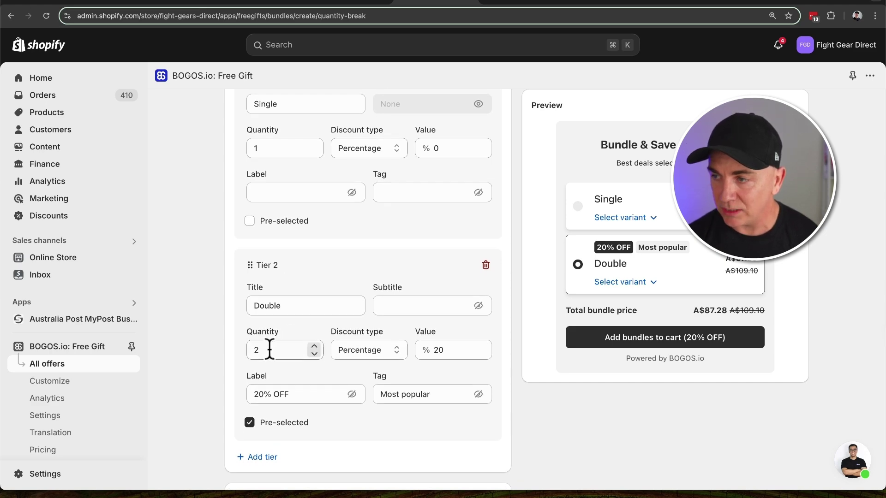
{"action": "scroll", "coordinate": [451, 352], "scroll_direction": "up", "scroll_amount": 9}
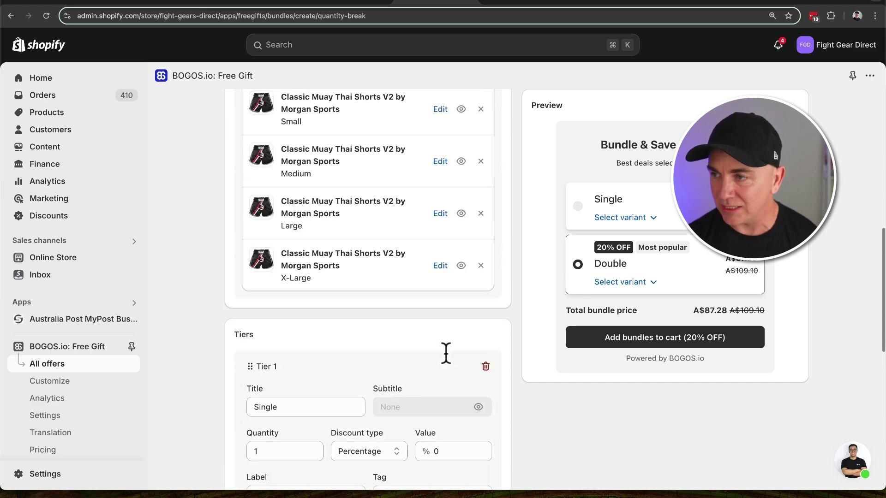
{"action": "scroll", "coordinate": [364, 306], "scroll_direction": "up", "scroll_amount": 8}
{"action": "scroll", "coordinate": [351, 193], "scroll_direction": "up", "scroll_amount": 2}
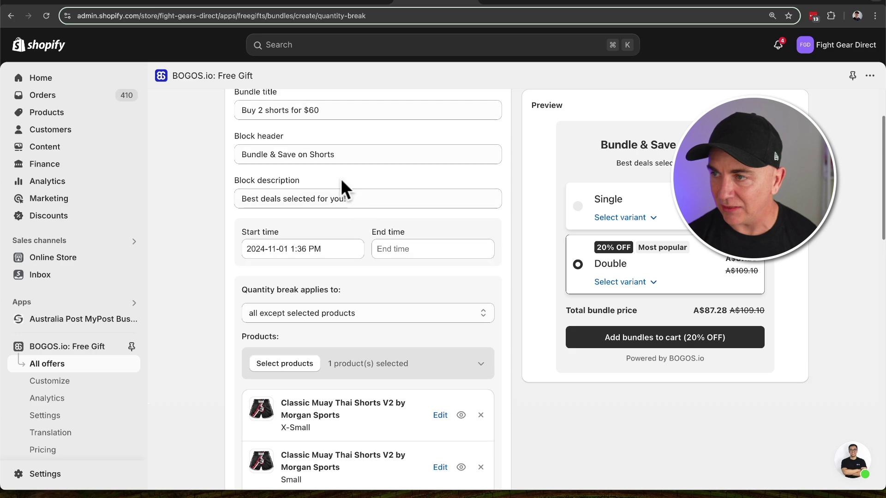
{"action": "scroll", "coordinate": [412, 302], "scroll_direction": "down", "scroll_amount": 8}
{"action": "scroll", "coordinate": [411, 298], "scroll_direction": "down", "scroll_amount": 8}
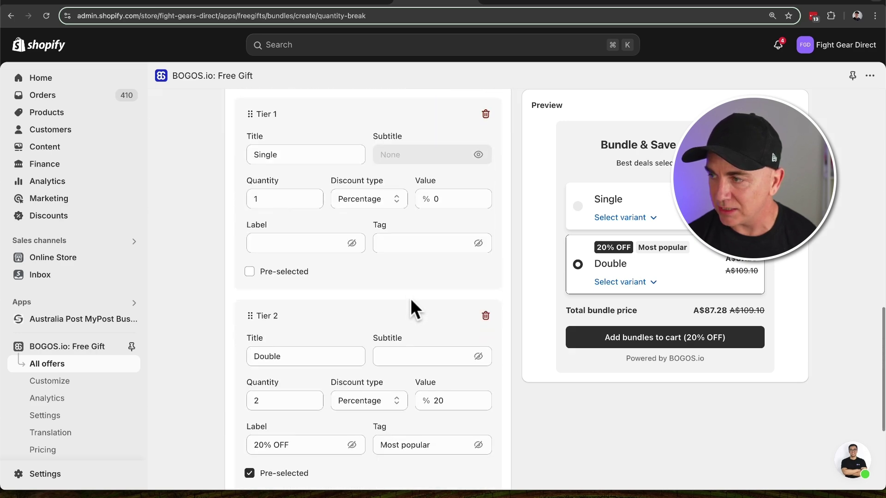
Change the Double tier's discount type to Amount and set its value to A$49.10.
{"action": "left_click", "coordinate": [386, 222]}
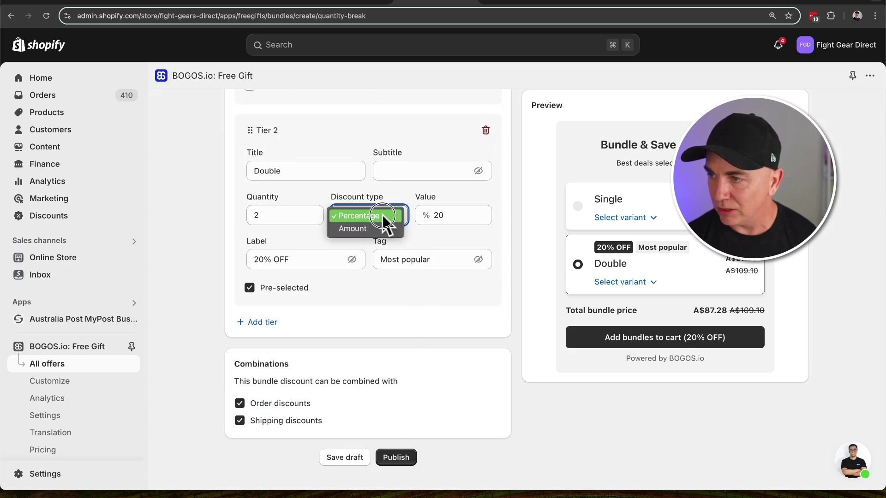
{"action": "left_click", "coordinate": [375, 234]}
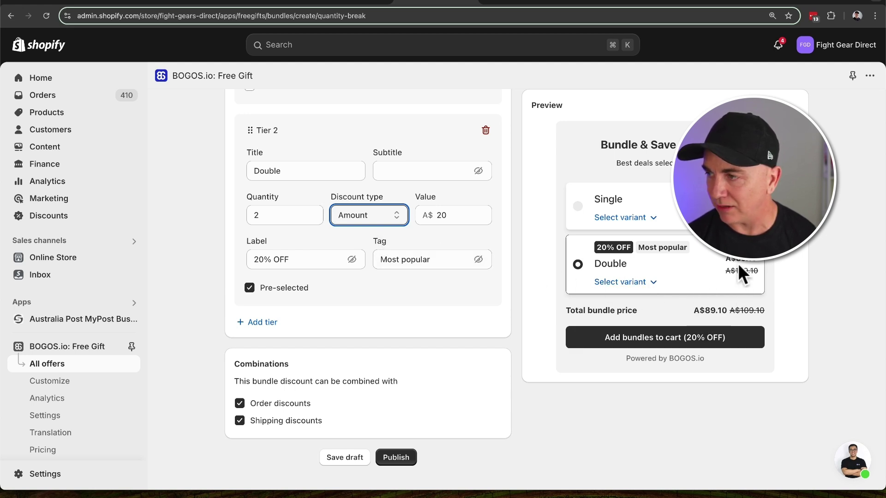
{"action": "left_click", "coordinate": [452, 215]}
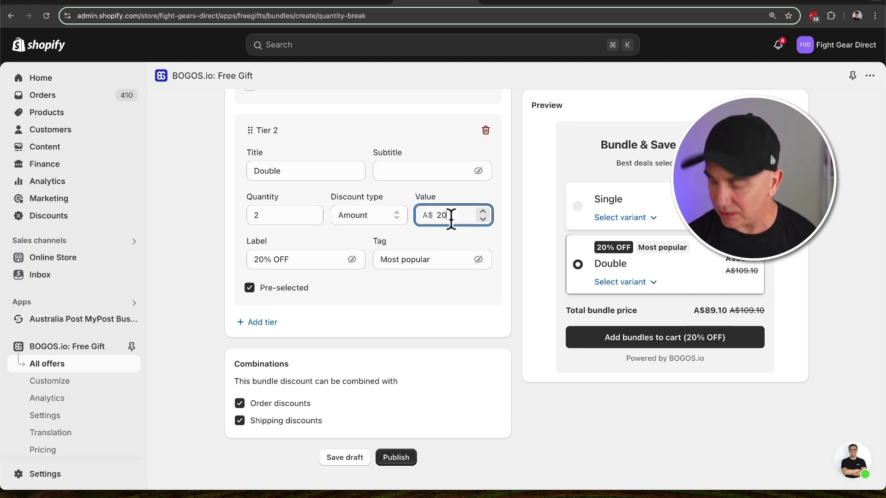
{"action": "key", "text": "BackSpace"}
{"action": "key", "text": "BackSpace"}
{"action": "type", "text": "4.10"}
{"action": "key", "text": "Left"}
{"action": "key", "text": "Left"}
{"action": "key", "text": "Left"}
{"action": "type", "text": "9"}
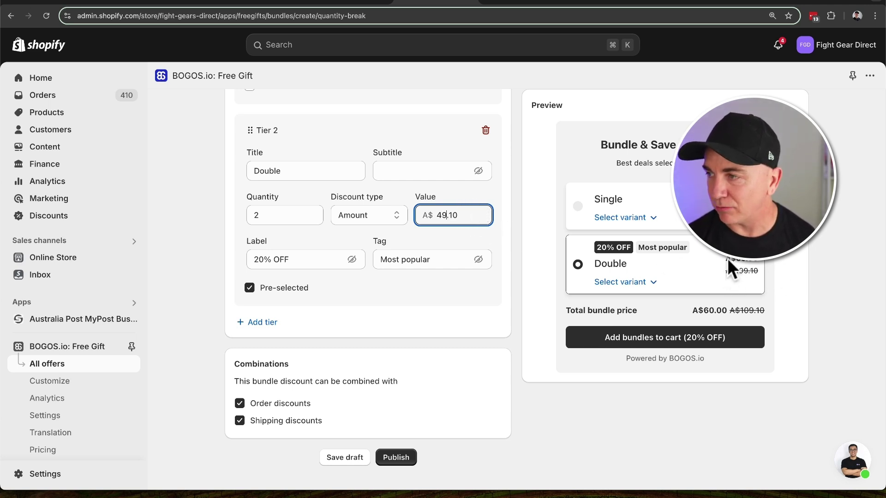
{"action": "left_click", "coordinate": [519, 259]}
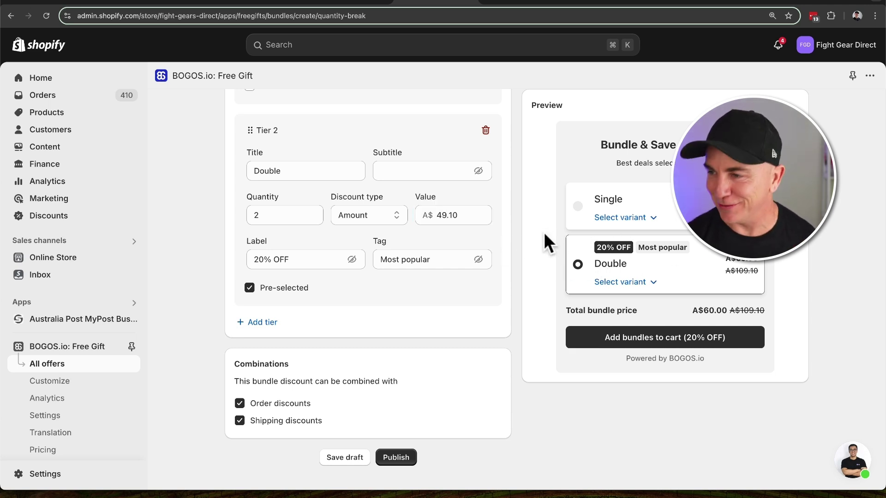
Replace the Double tier's label with "2 For $60".
{"action": "scroll", "coordinate": [336, 328], "scroll_direction": "up", "scroll_amount": 6}
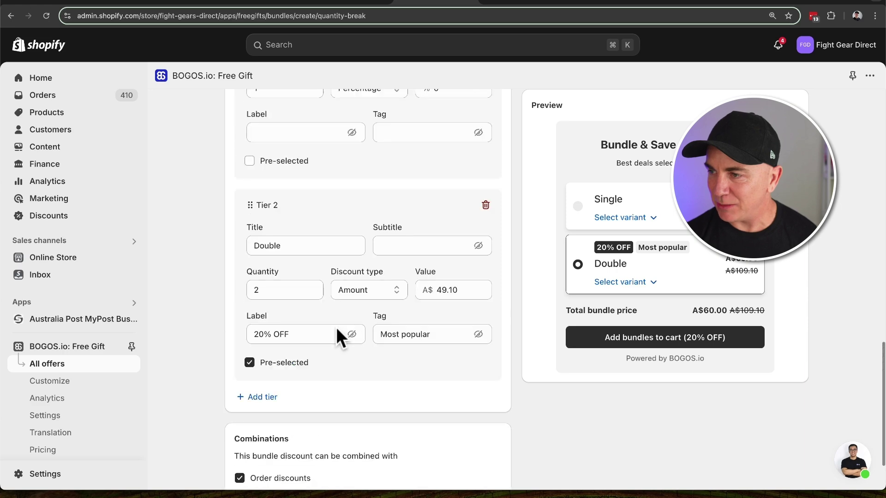
{"action": "scroll", "coordinate": [342, 328], "scroll_direction": "down", "scroll_amount": 5}
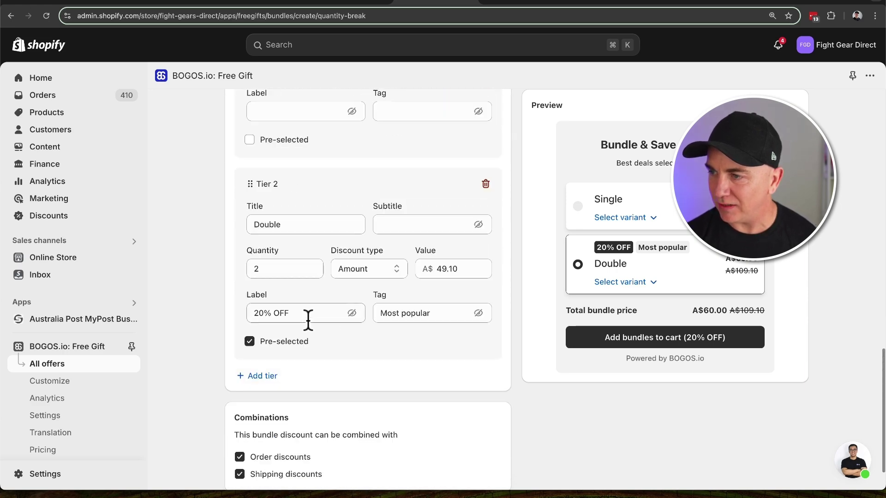
{"action": "left_click_drag", "start_coordinate": [309, 315], "coordinate": [232, 311]}
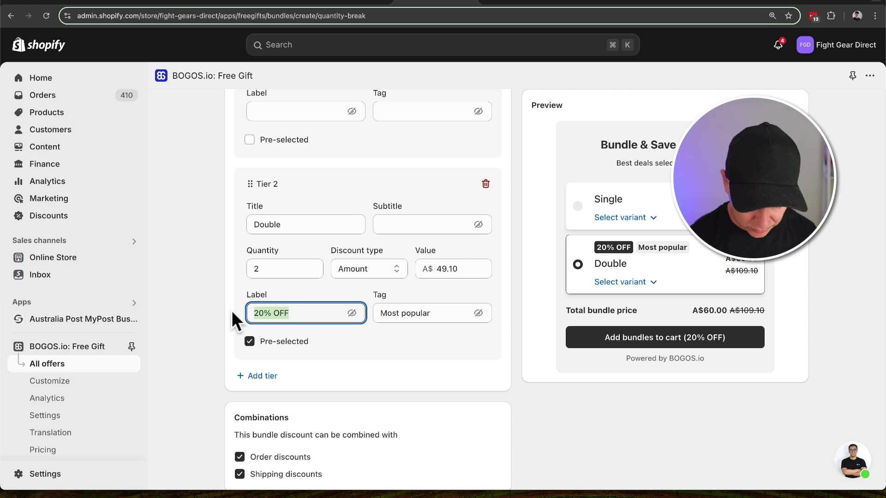
{"action": "type", "text": "2 For $60"}
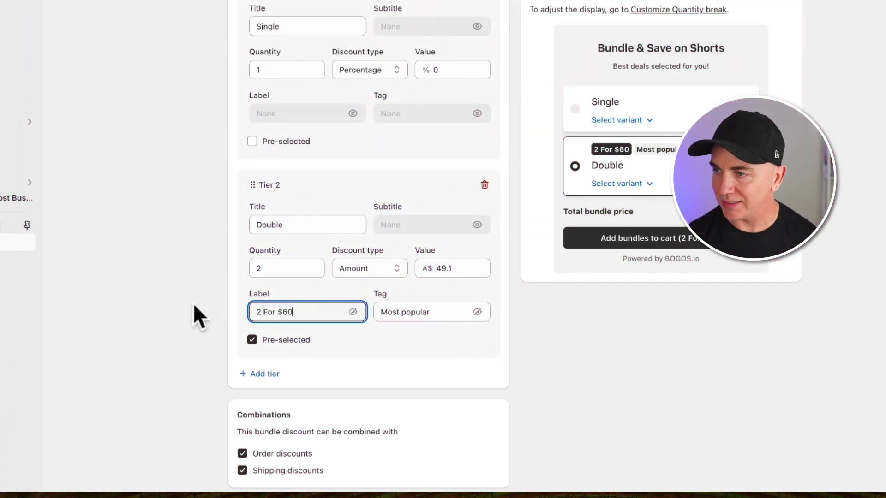
{"action": "left_click", "coordinate": [181, 303]}
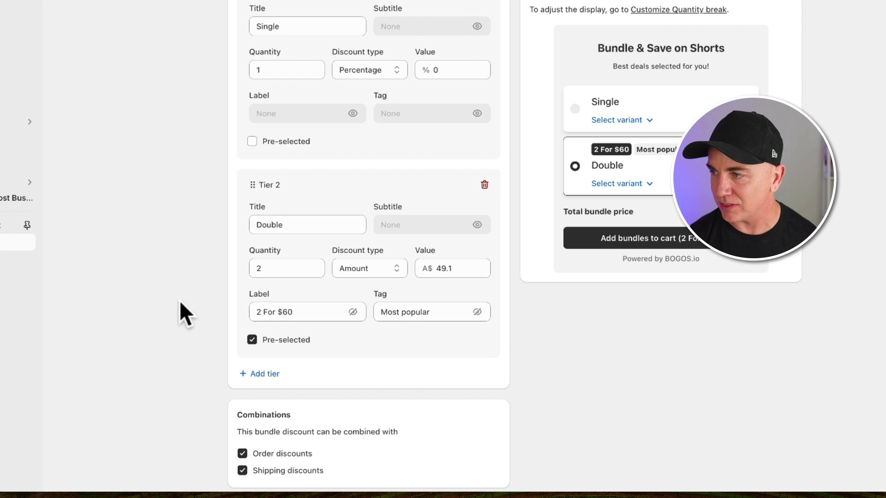